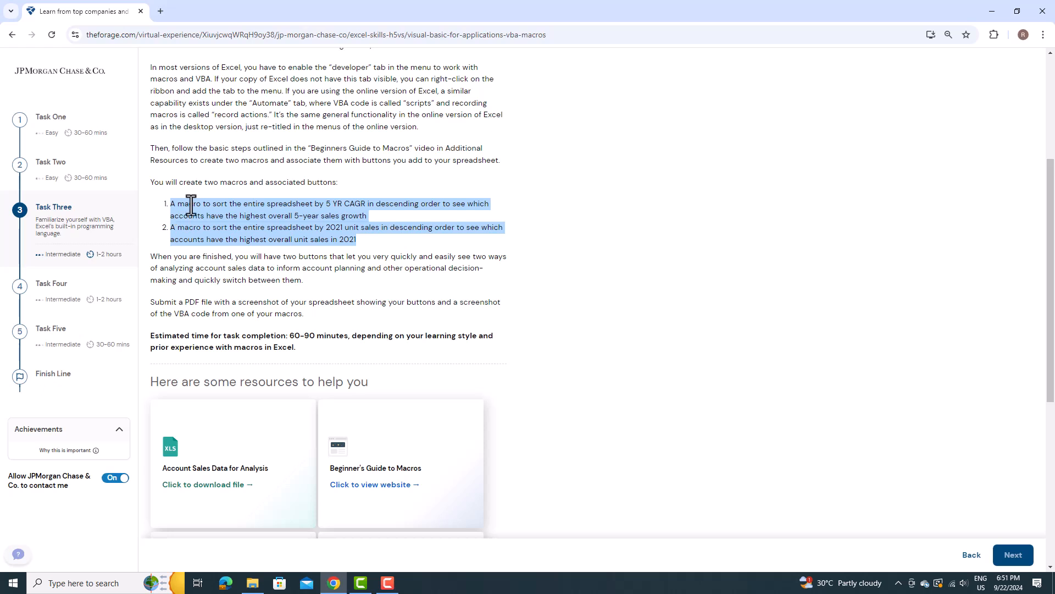
- Download the Account Sales Data for Analysis file from the task's resources and open it in Excel
scroll(563, 257, down, 1)
click(676, 315)
click(266, 434)
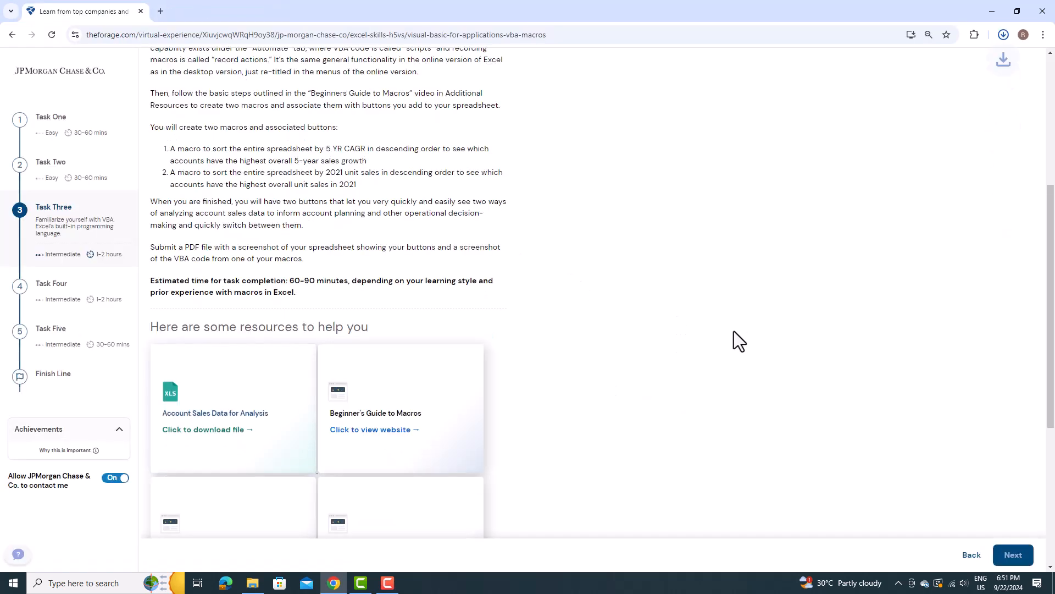
click(880, 60)
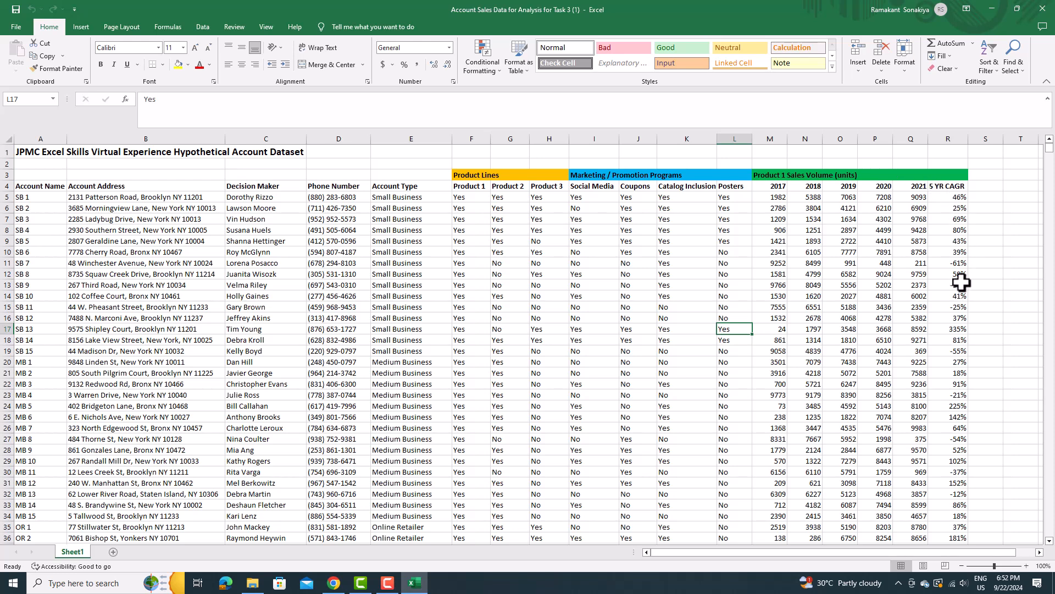
- Add filter controls to the header row in row 4 of the account dataset
scroll(1021, 266, down, 1)
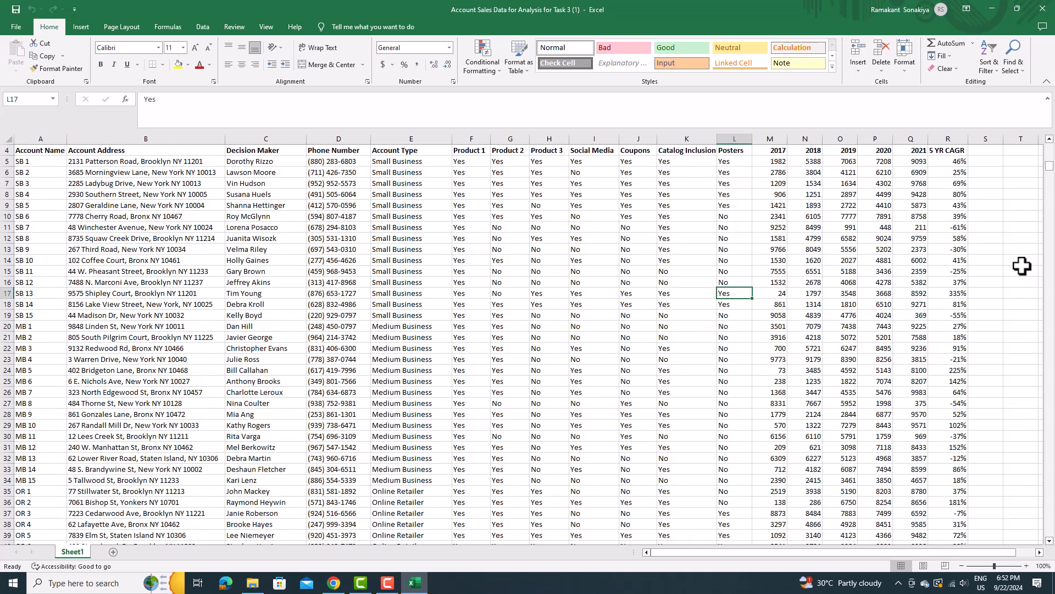
scroll(1021, 265, down, 10)
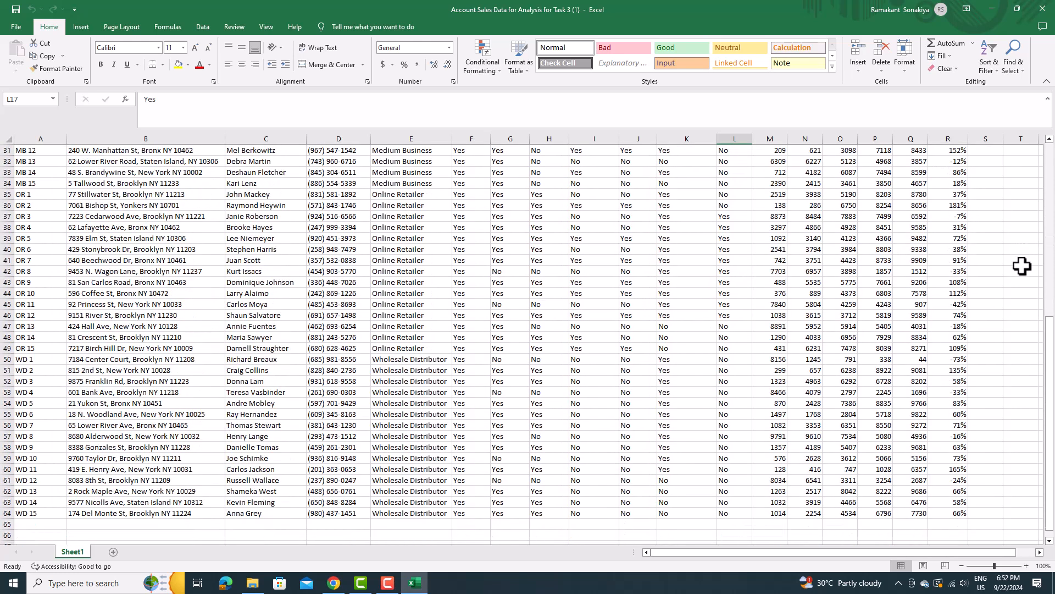
scroll(1021, 266, up, 11)
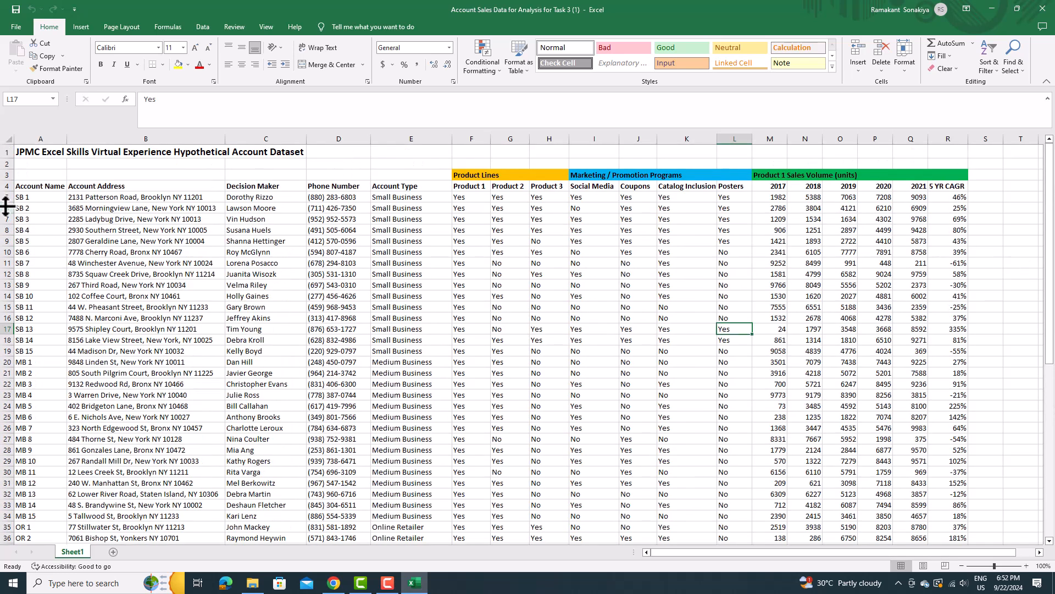
click(3, 186)
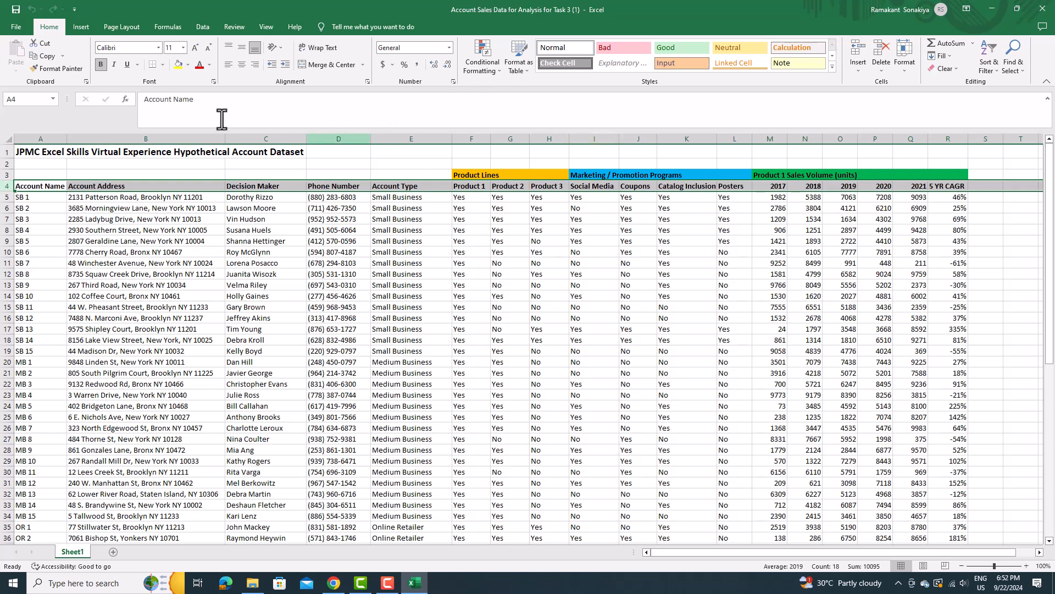
click(995, 62)
click(995, 124)
click(997, 231)
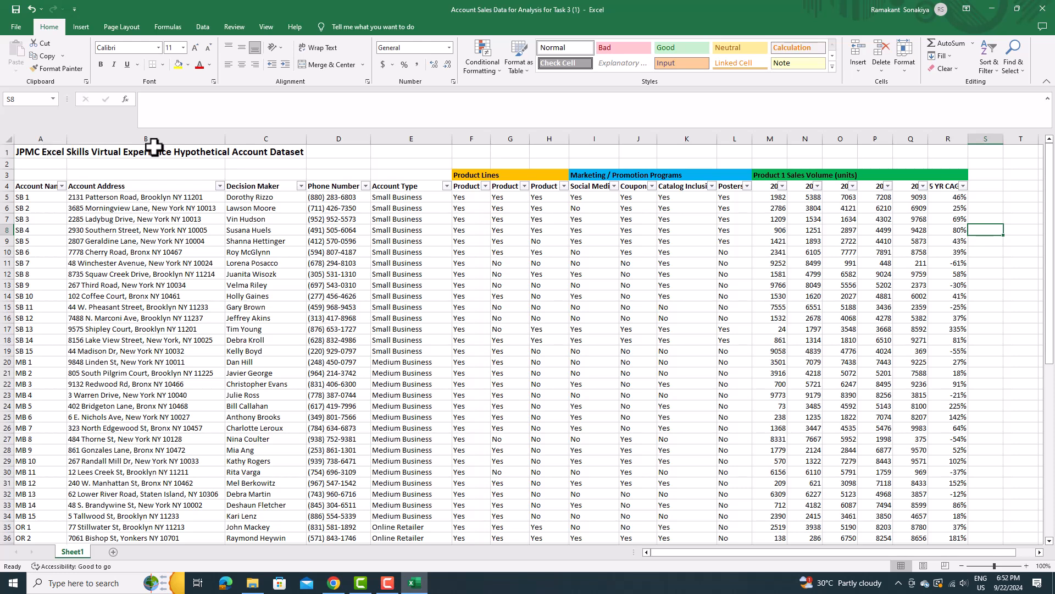
- Widen column M, which holds the 2017 sales volumes, slightly
drag(788, 139, 796, 139)
drag(878, 552, 992, 552)
click(976, 376)
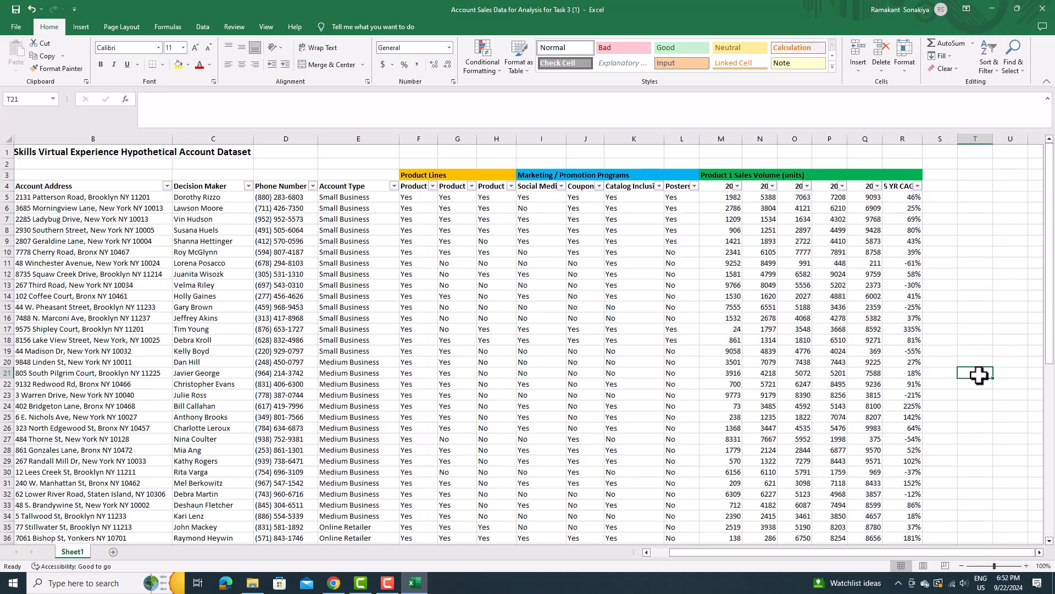
scroll(989, 328, down, 1)
click(910, 256)
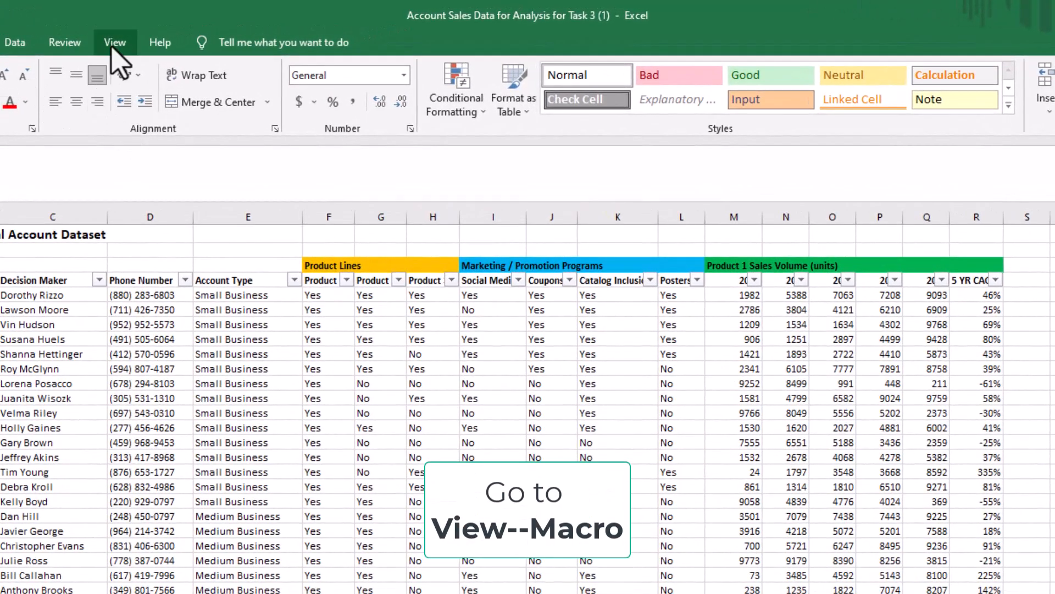
- Start recording a macro named CAGR, with shortcut letter s and description "Sorting CAGR , Large To small", stored in this workbook
click(113, 44)
click(589, 104)
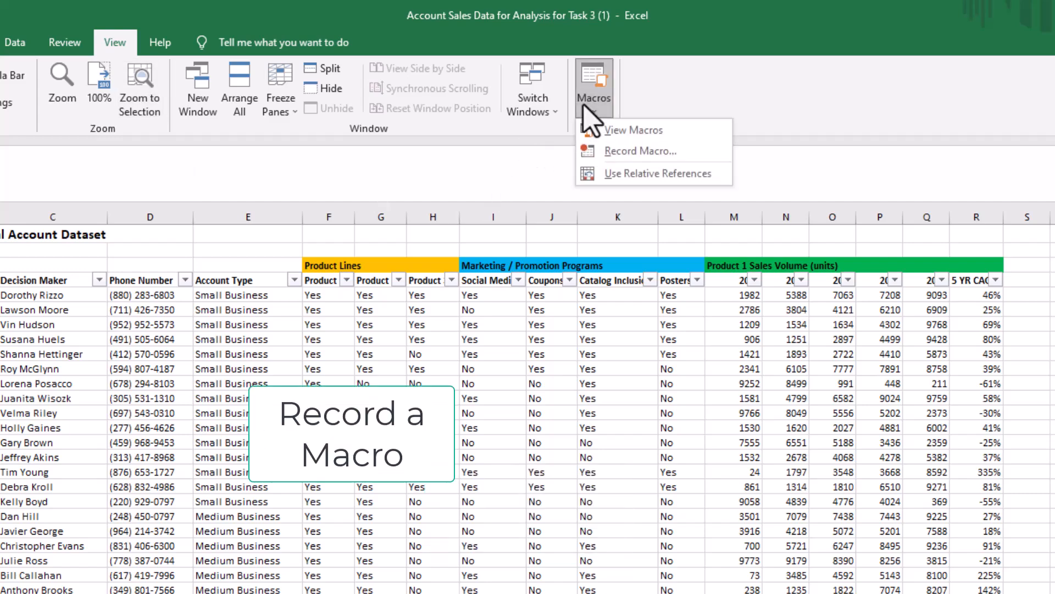
click(608, 152)
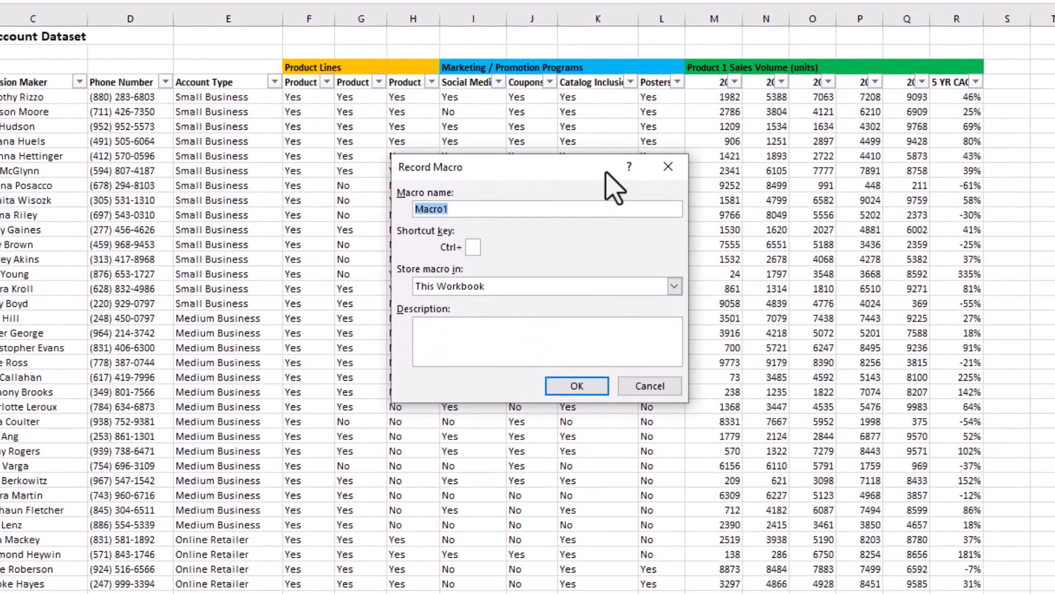
drag(606, 172, 607, 221)
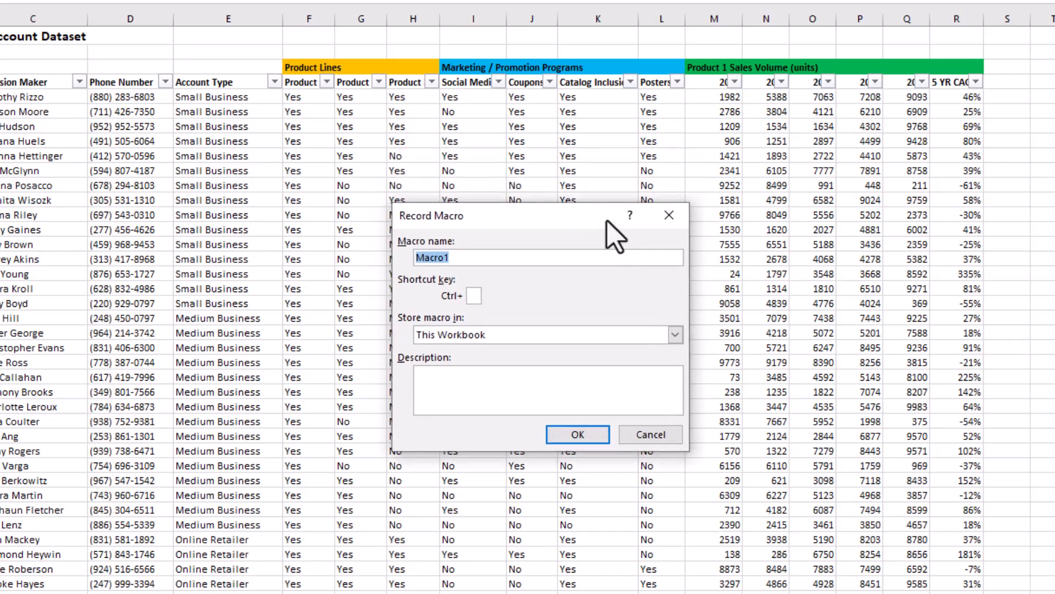
text(CAGR)
click(473, 297)
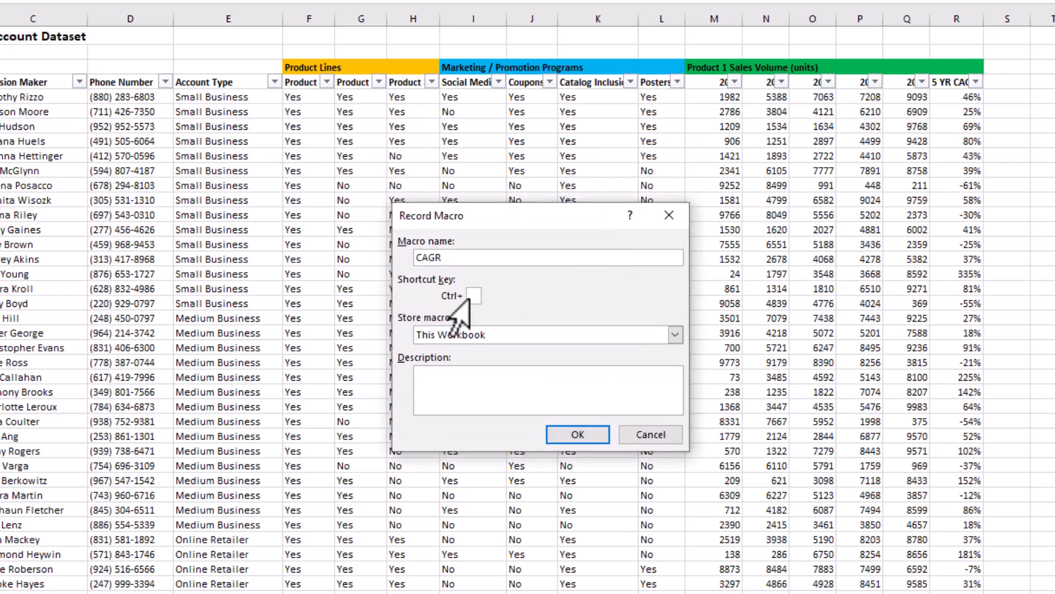
text(s)
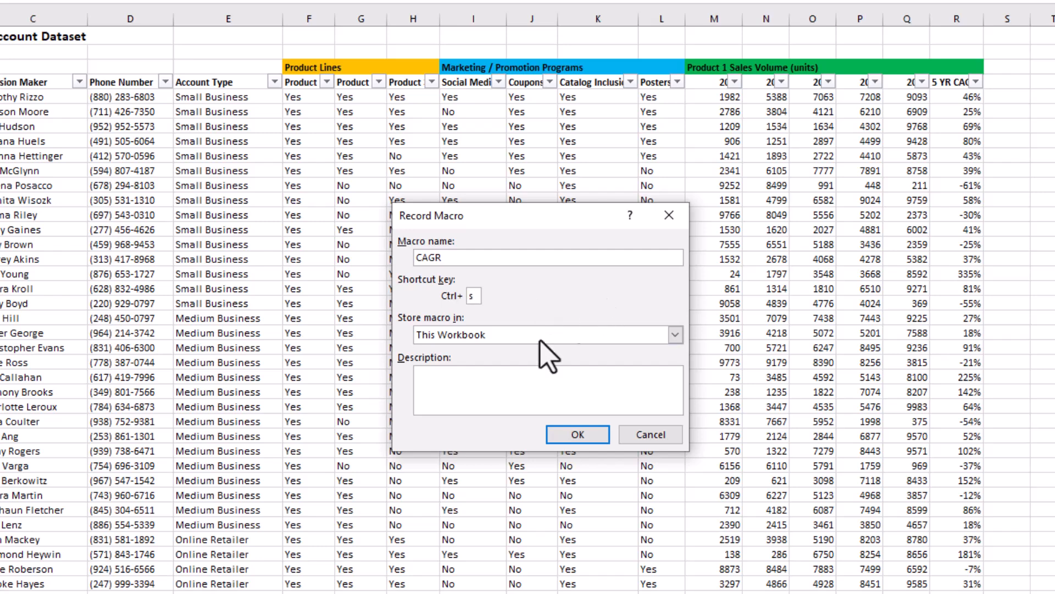
click(502, 378)
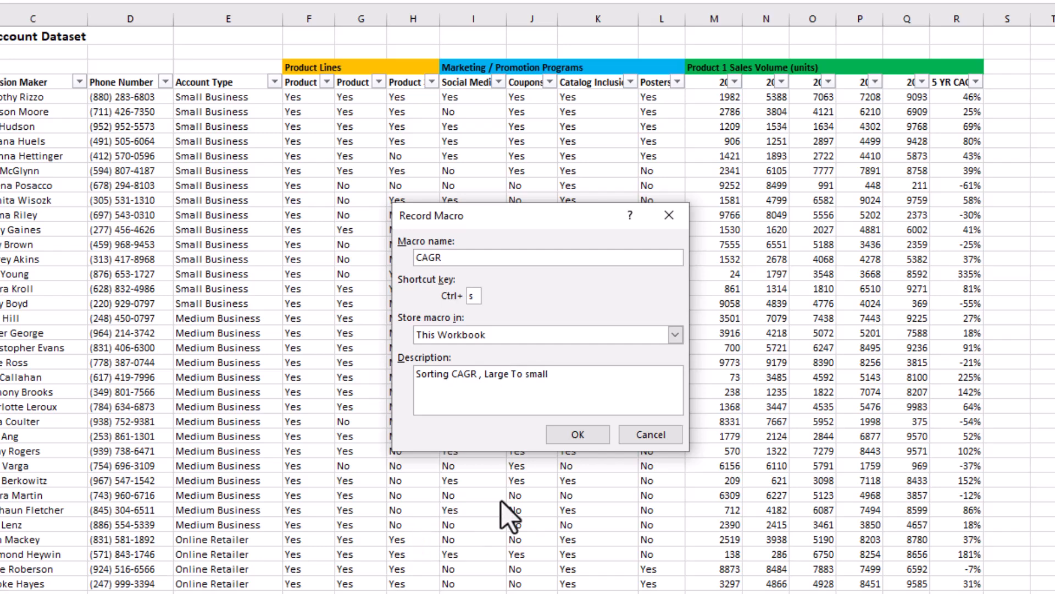
click(584, 434)
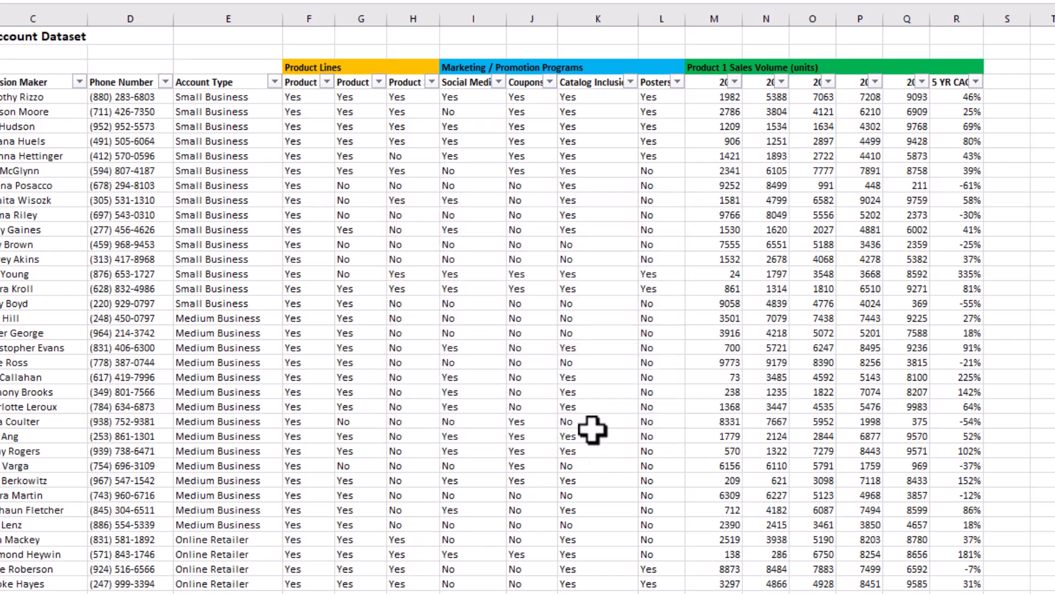
- Sort the dataset by 5 YR CAGR from largest to smallest and stop the macro recording
click(977, 83)
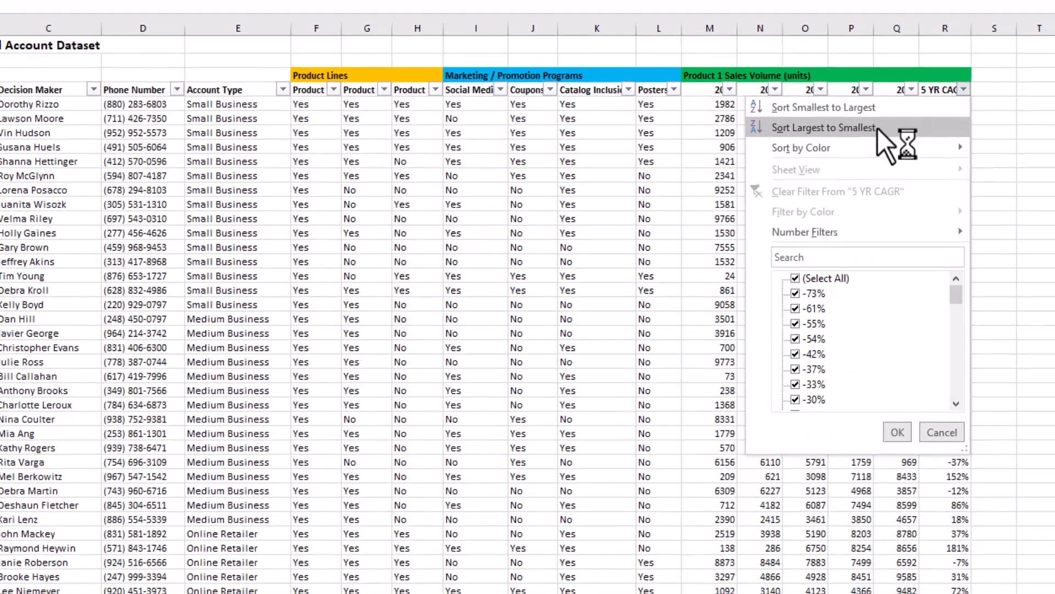
click(831, 121)
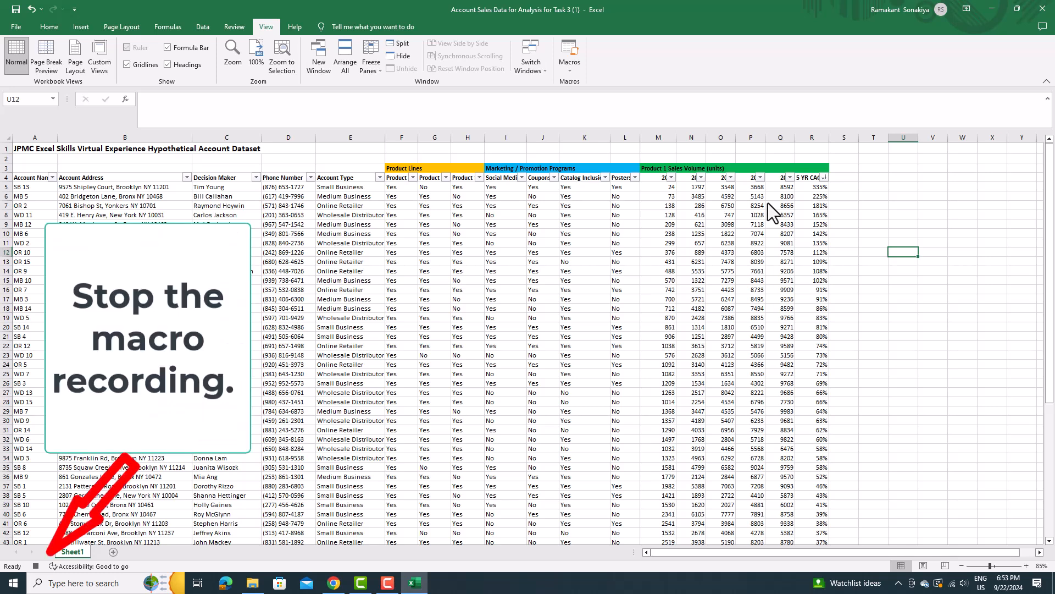
click(36, 565)
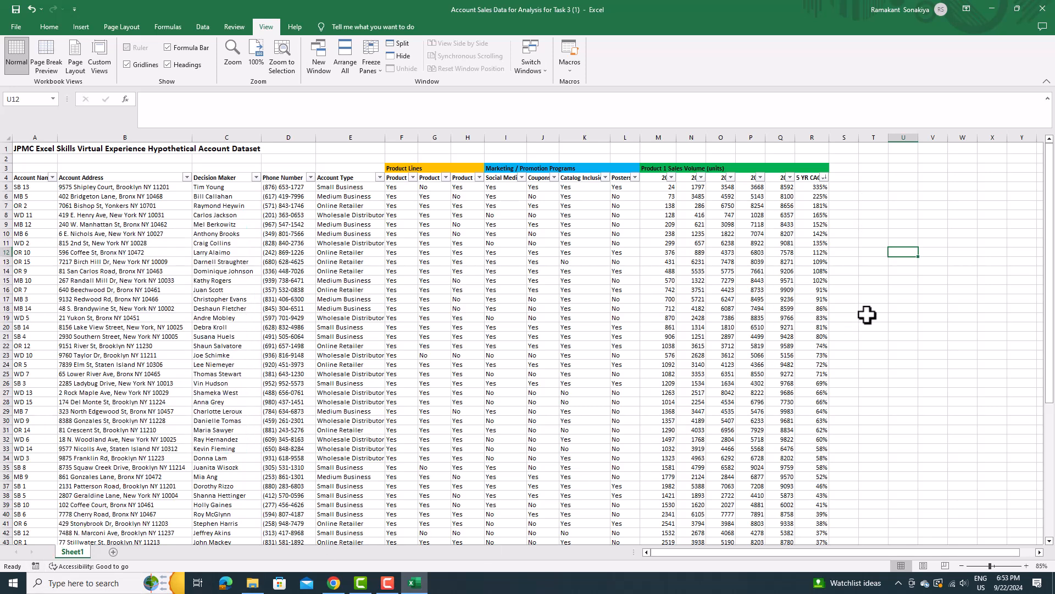
- Switch to the browser and review the task instructions for the two required sorting macros
click(334, 583)
scroll(345, 240, up, 1)
drag(375, 215, 163, 207)
click(368, 243)
drag(371, 240, 166, 230)
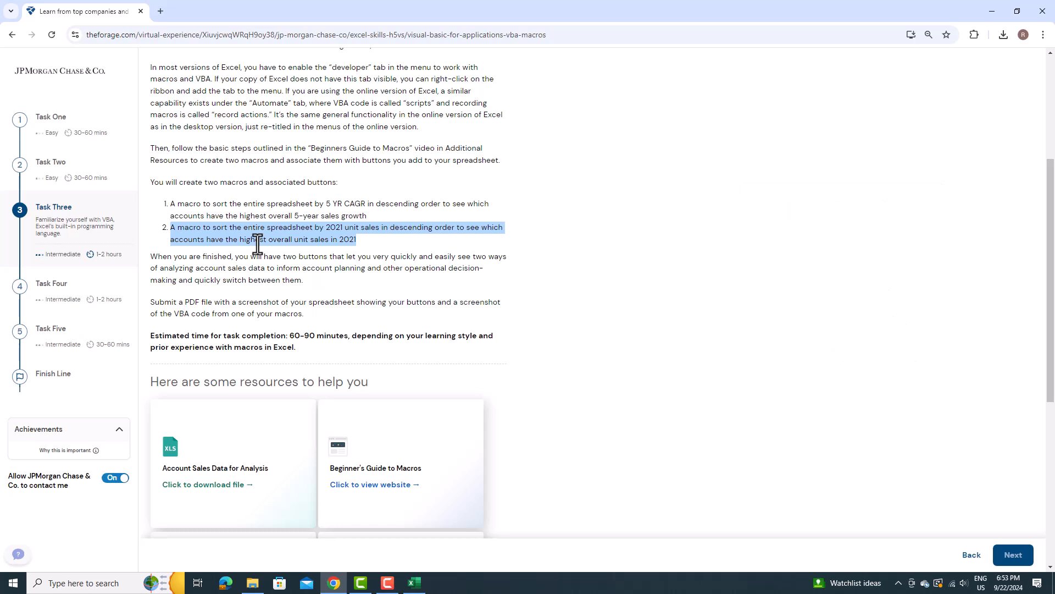
- Return to Excel and start recording a macro named Data_2021, with shortcut letter d and description "Data 2021"
click(424, 587)
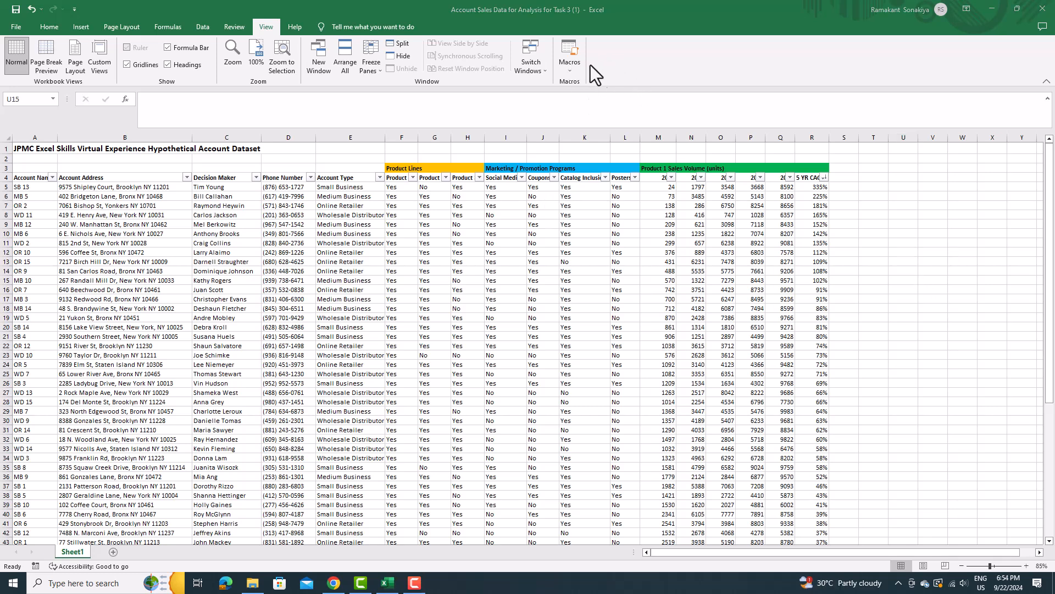
click(570, 62)
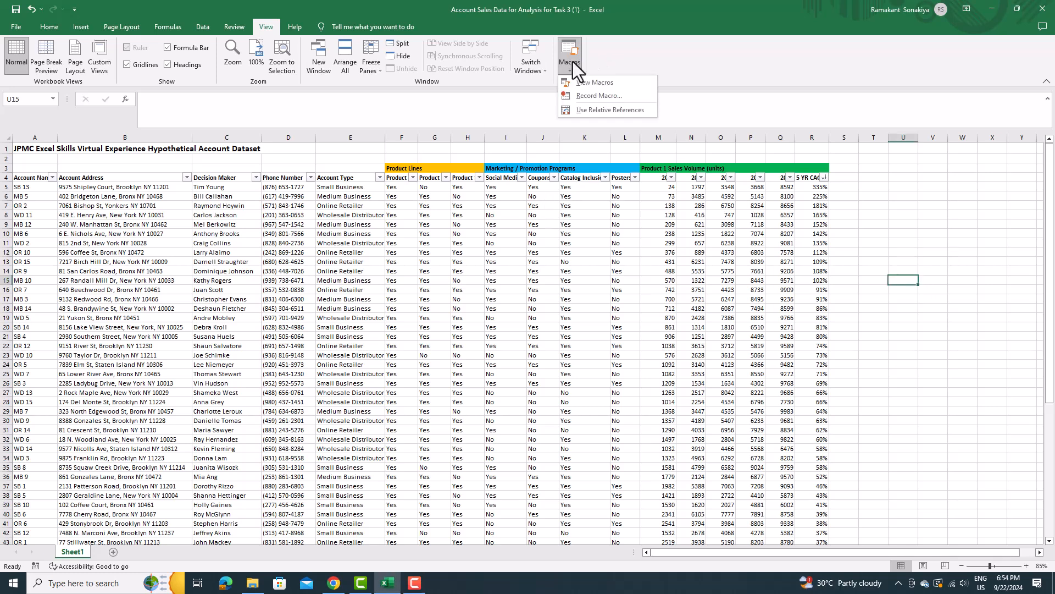
click(586, 96)
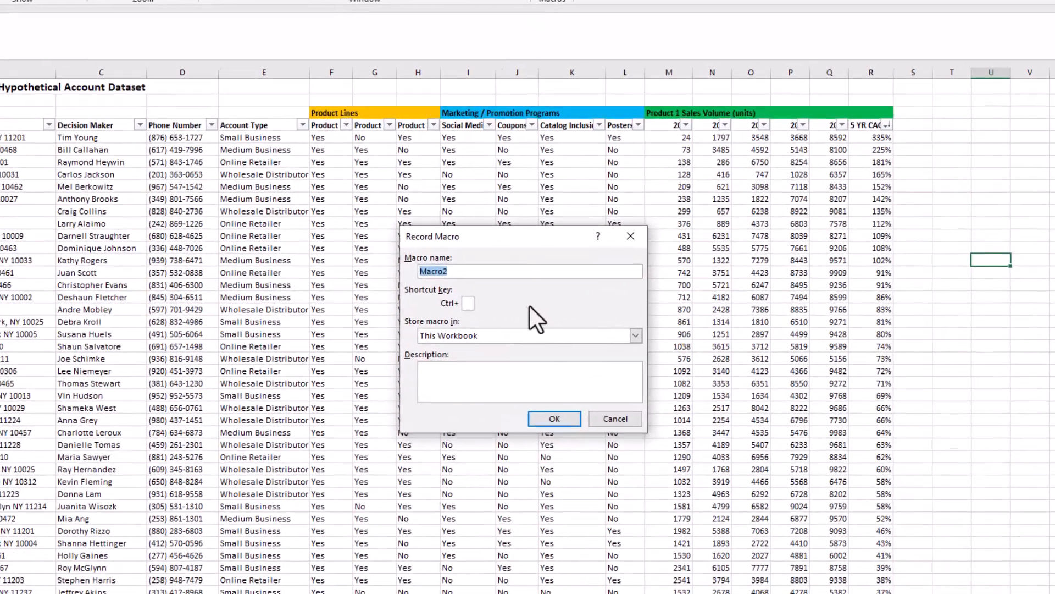
text(Data)
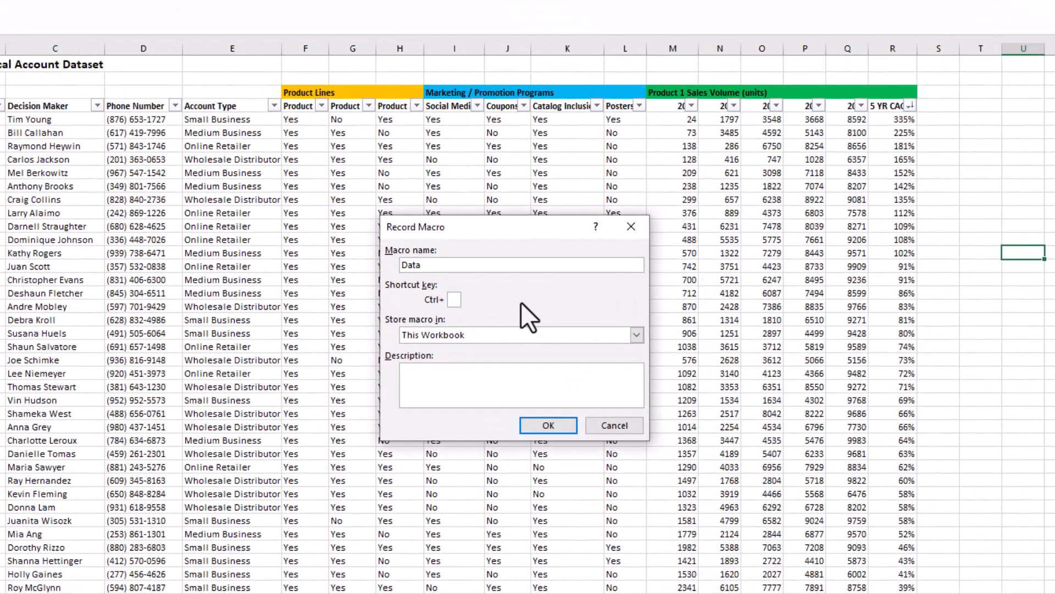
text(_2021)
key(Tab)
key(Tab)
key(Tab)
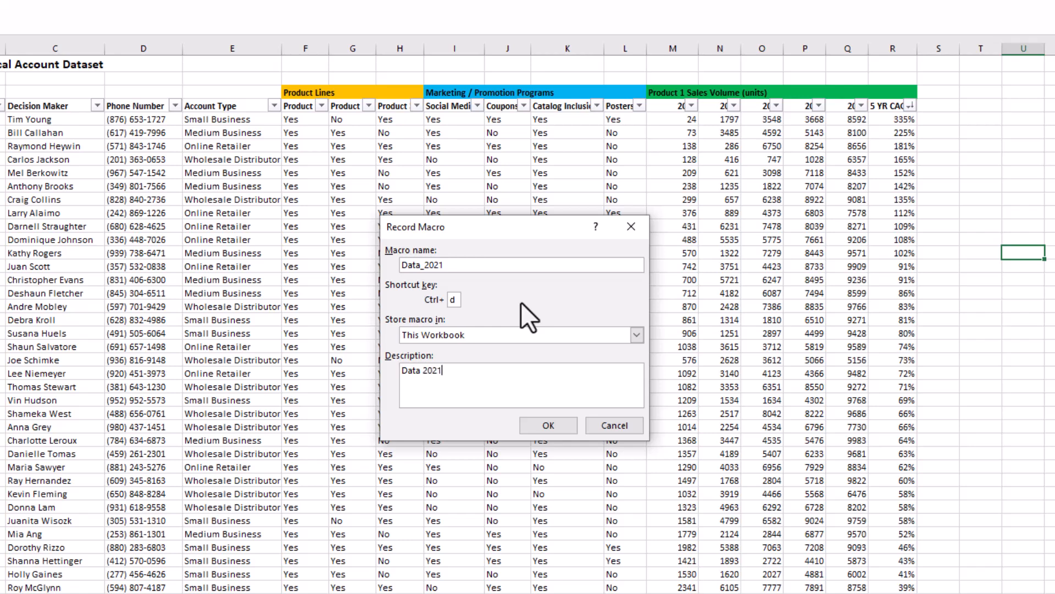
click(544, 427)
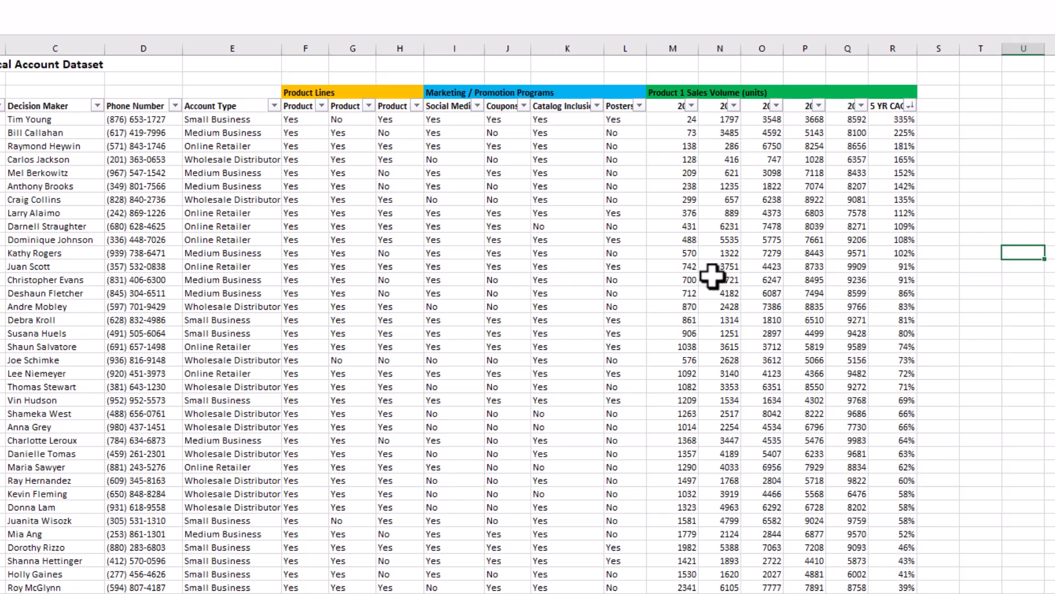
- Sort the dataset by the 2021 column from largest to smallest and stop the macro recording
click(861, 106)
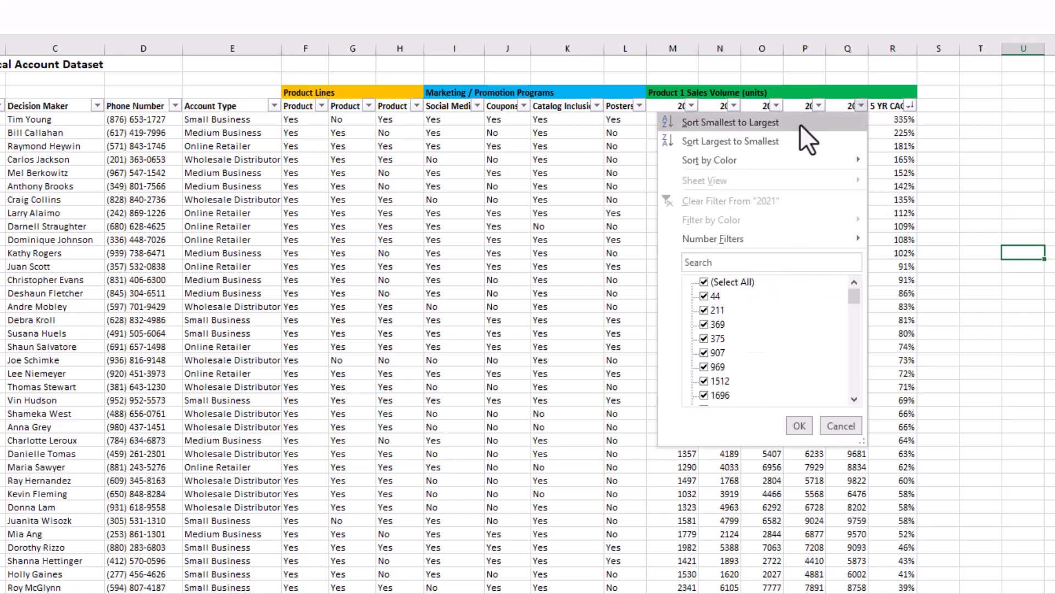
click(787, 140)
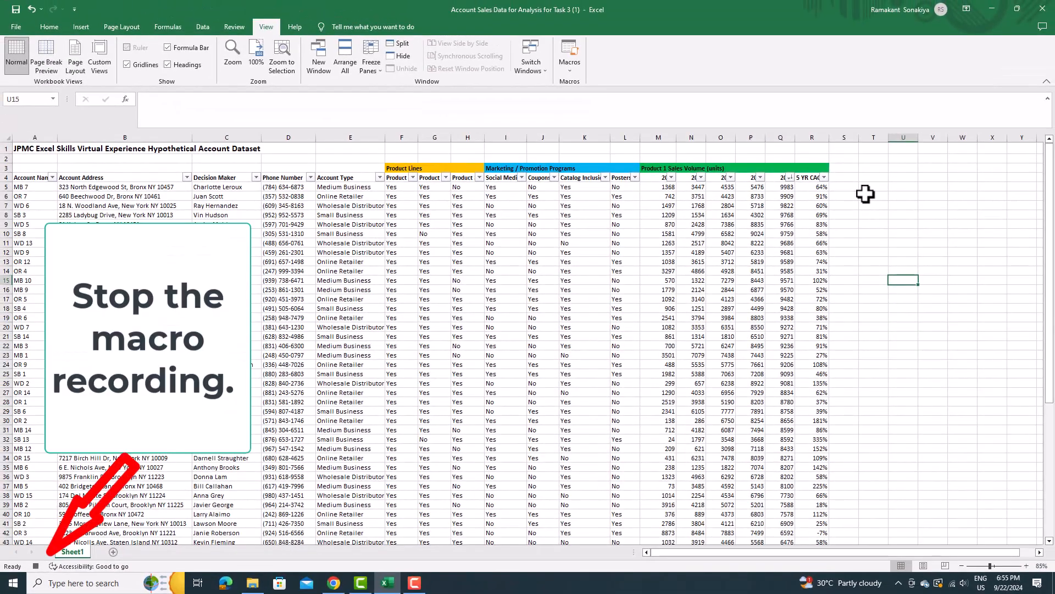
scroll(866, 194, down, 2)
scroll(866, 194, up, 2)
click(35, 565)
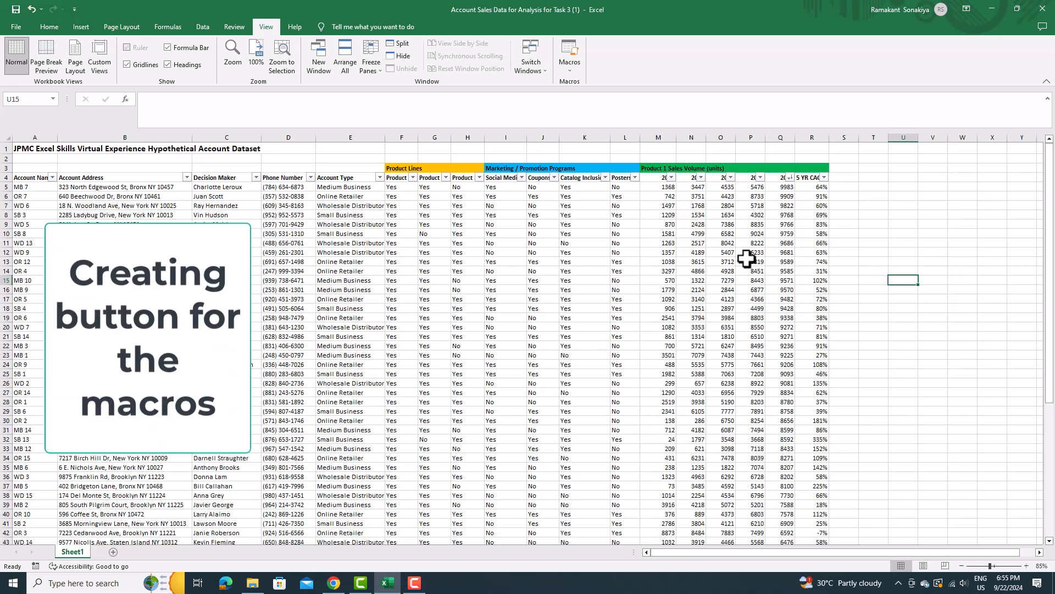
- Draw a rounded rectangle about 1.32" wide and 0.39" high in the empty cells beside the 5 YR CAGR column
click(49, 28)
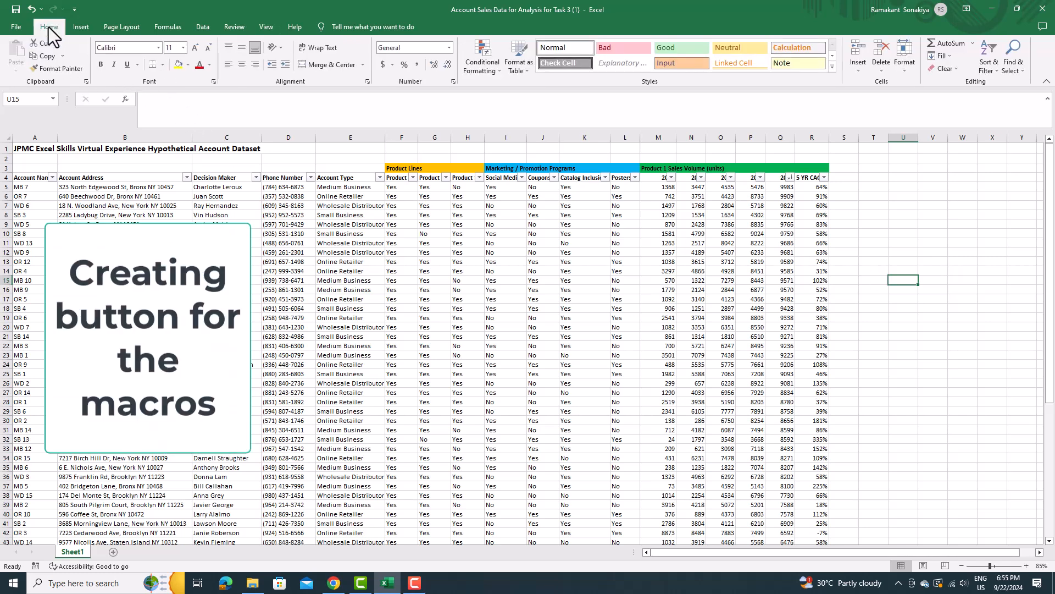
click(75, 27)
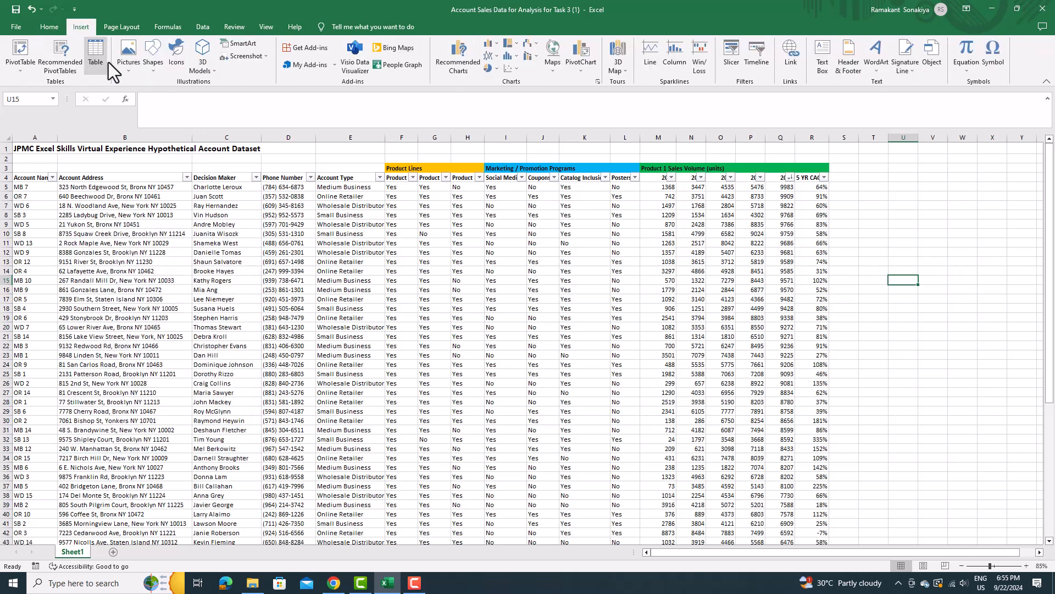
click(153, 60)
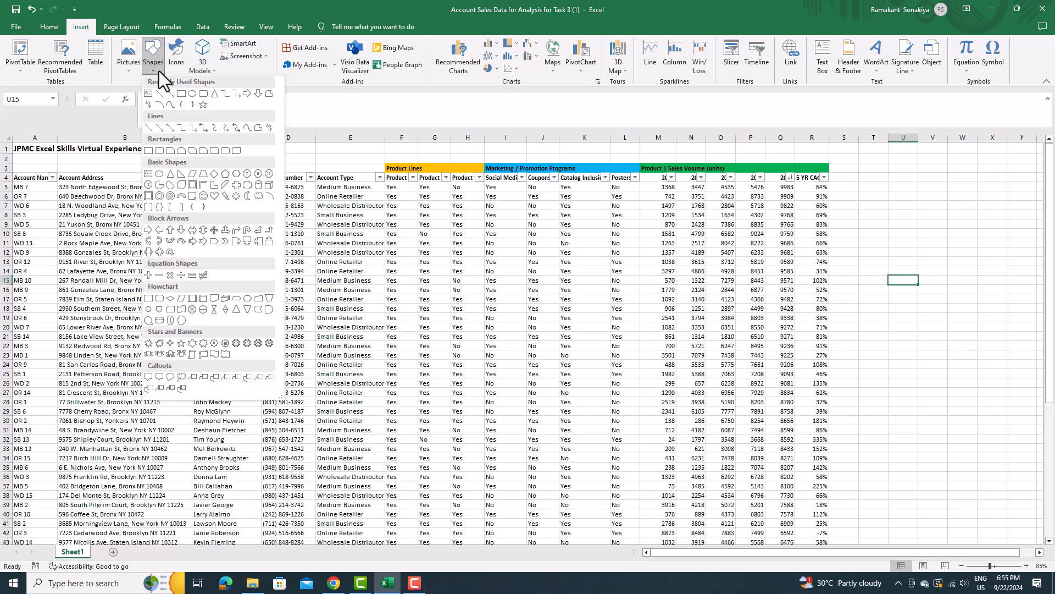
click(203, 96)
drag(876, 240, 935, 258)
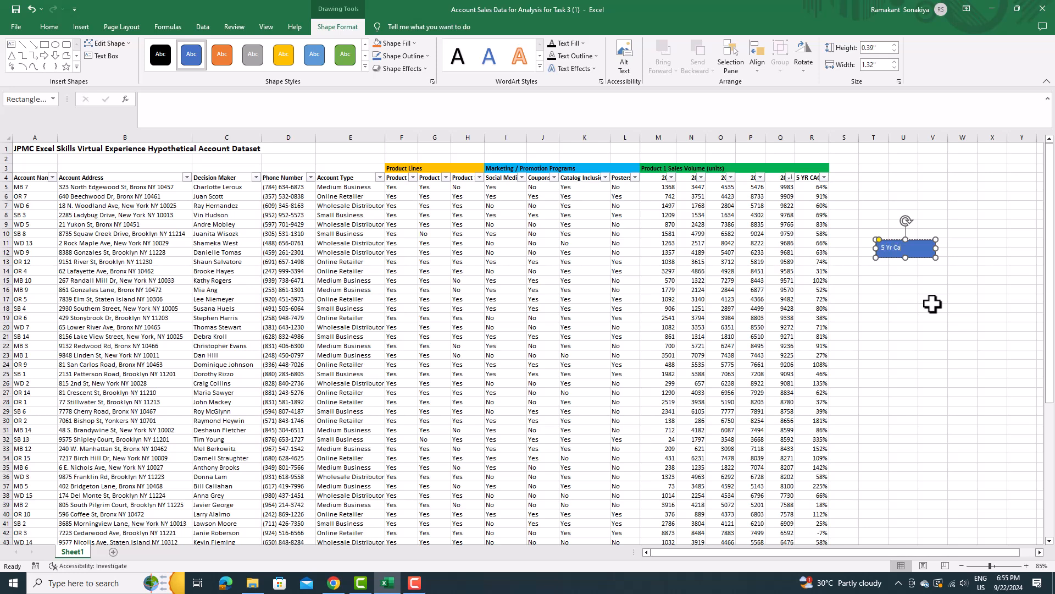
- Widen the rounded rectangle slightly and label it "5 Yr CAGR SORT"
mouse_move(935, 257)
mouse_down()
mouse_move(936, 271)
mouse_move(943, 254)
mouse_up()
triple_click(913, 248)
click(959, 219)
click(959, 218)
- Duplicate the CAGR button just below the original and make the label text bold
drag(876, 255, 919, 300)
triple_click(924, 249)
key(ctrl+b)
click(938, 263)
click(933, 298)
- Relabel the duplicated button "2021 UNIT SALE SORT", centre its text and enlarge the shape to about 0.64" high
triple_click(917, 299)
text(2021)
click(332, 583)
click(332, 582)
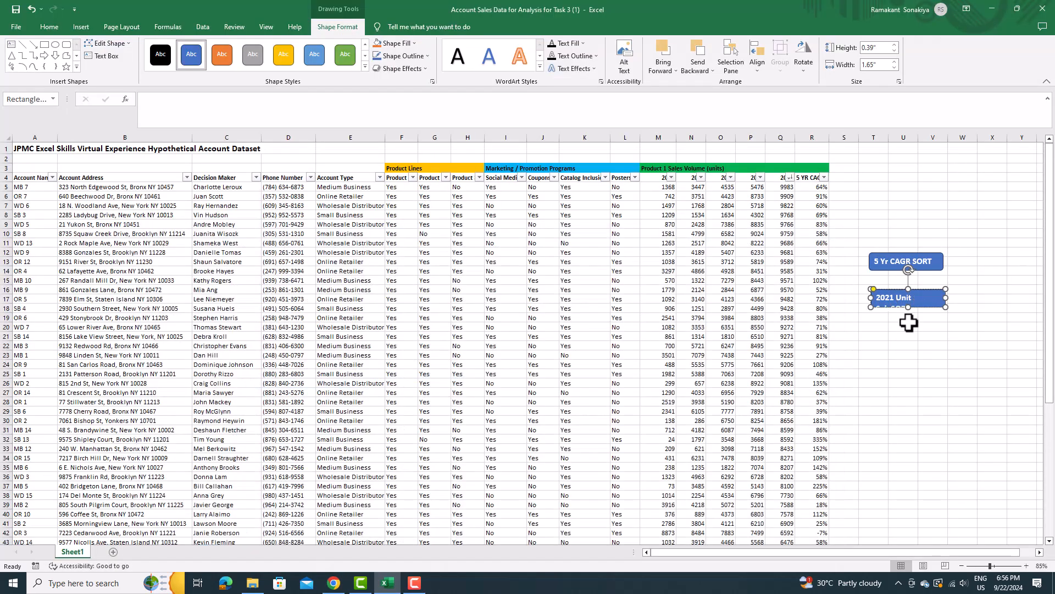
drag(897, 298, 926, 309)
click(926, 311)
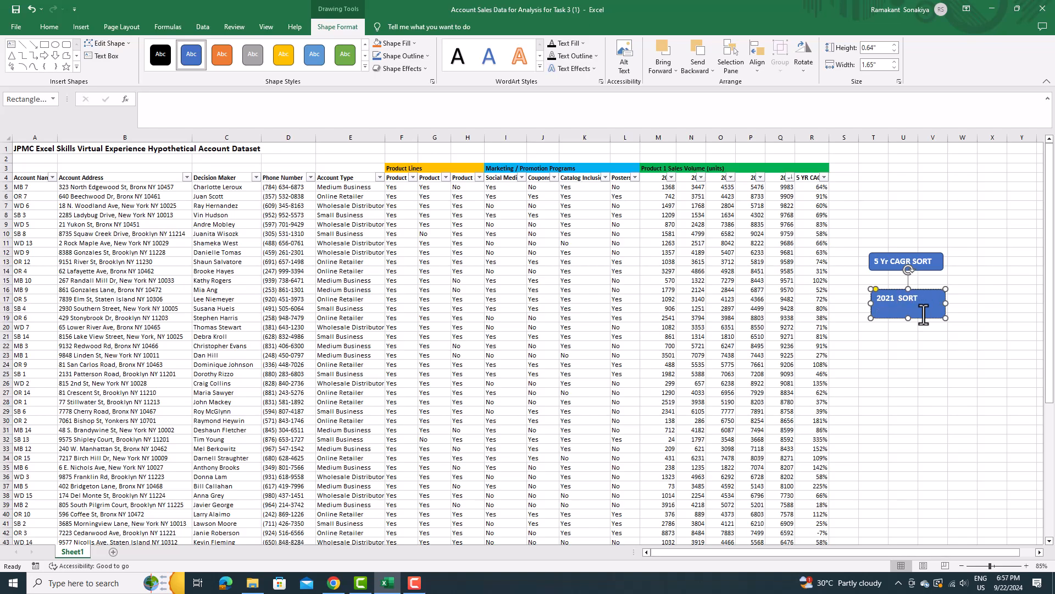
click(915, 327)
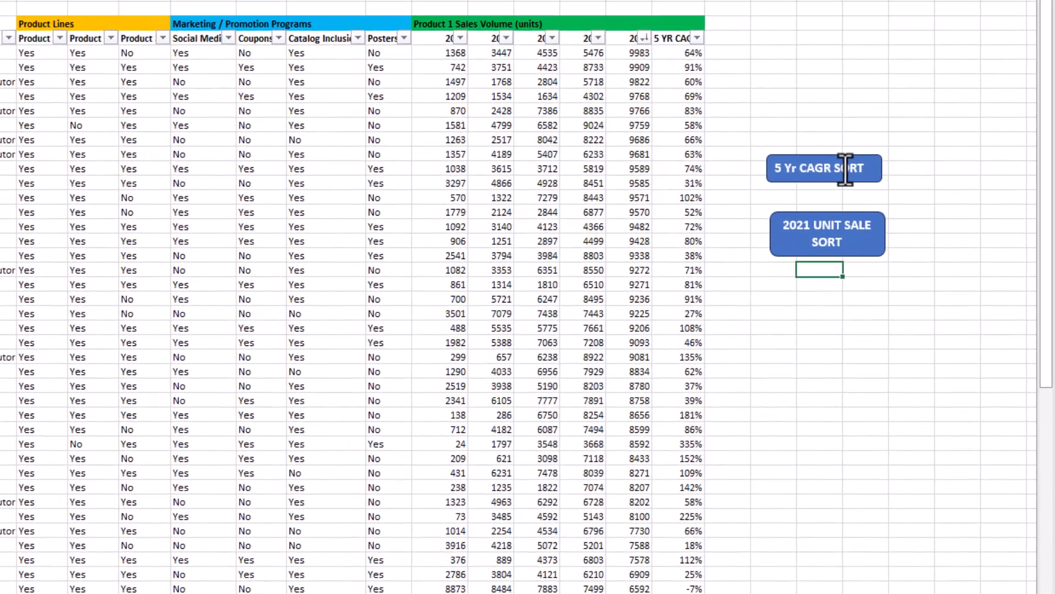
- Assign the CAGR macro to the "5 Yr CAGR SORT" button
click(920, 262)
right_click(920, 263)
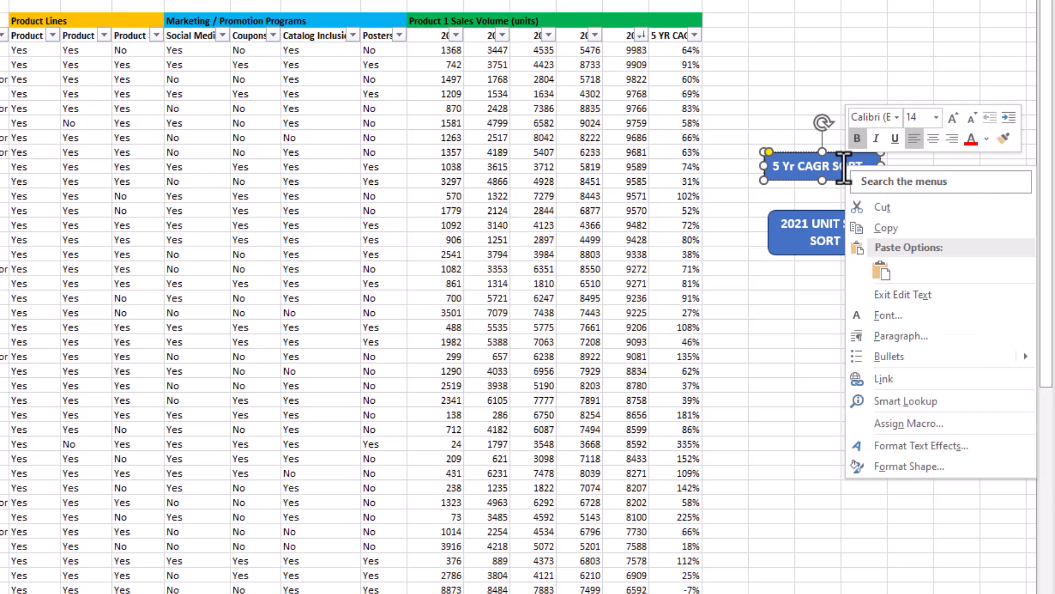
click(902, 423)
click(694, 319)
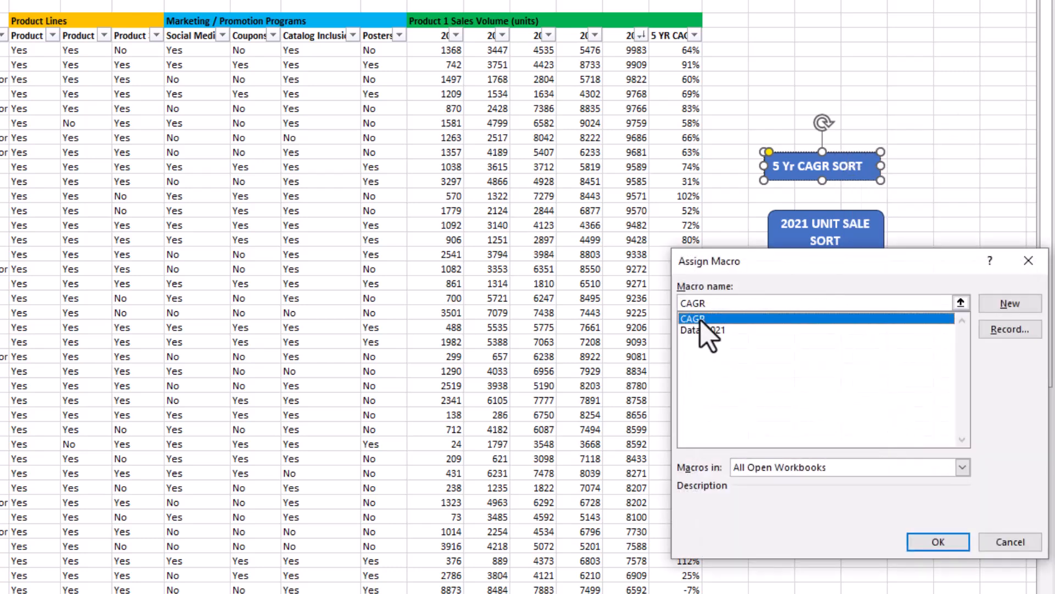
click(947, 541)
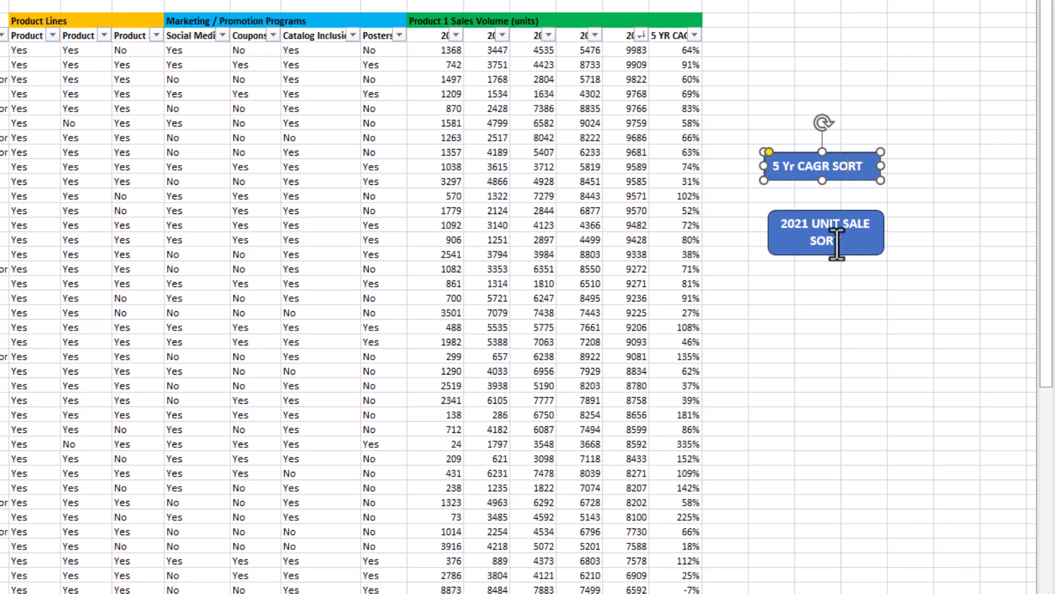
- Assign the Data_2021 macro to the "2021 UNIT SALE SORT" button
click(836, 231)
right_click(836, 231)
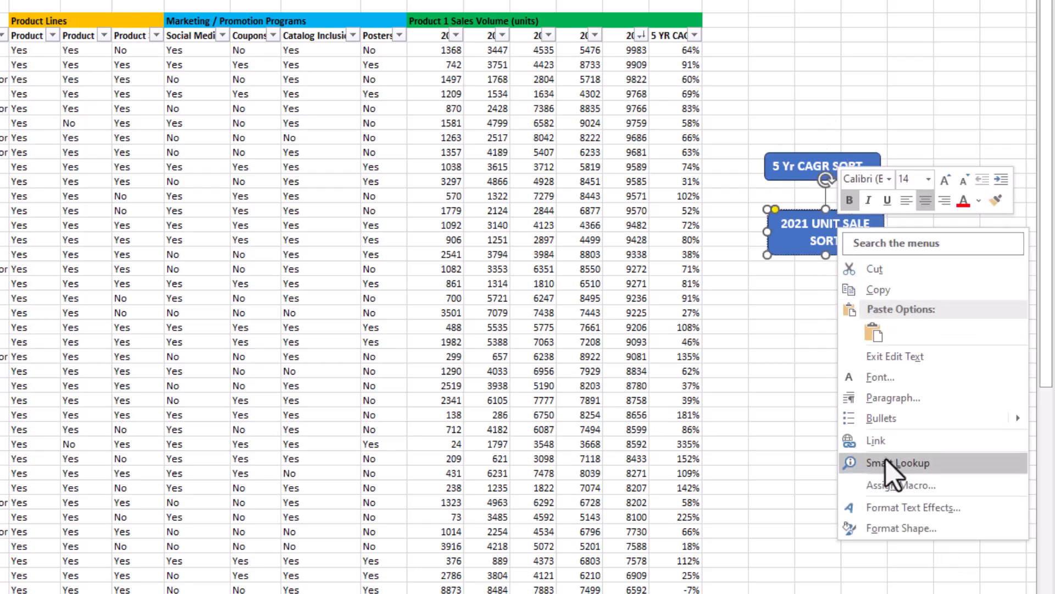
click(901, 486)
click(701, 358)
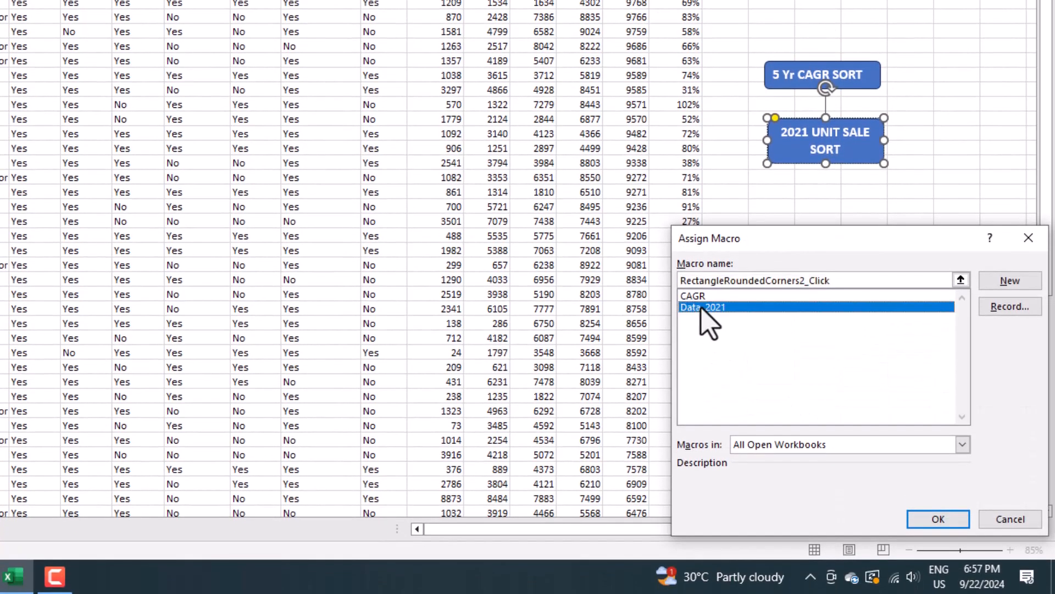
click(954, 574)
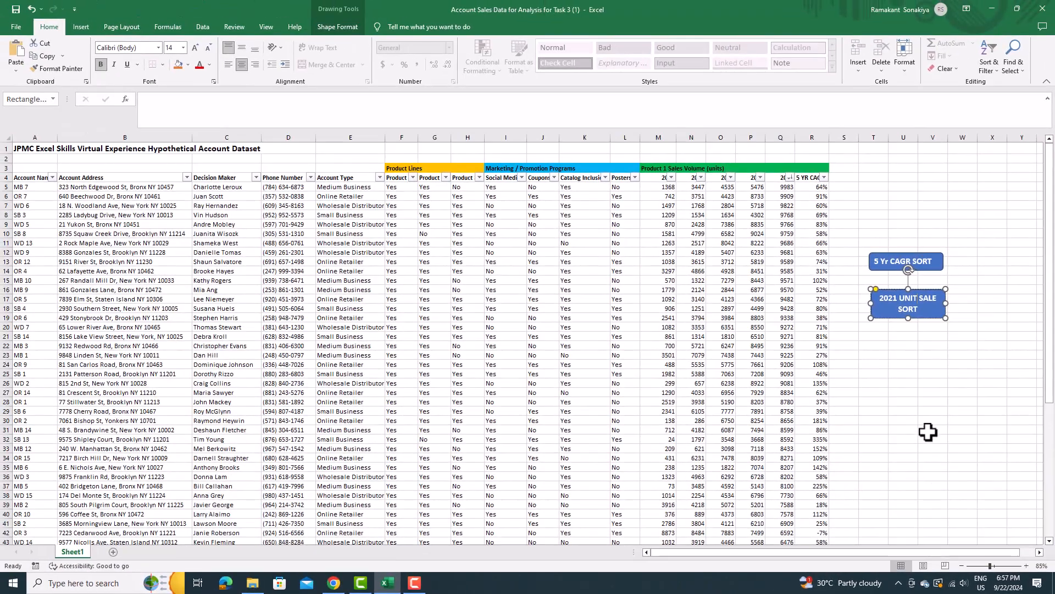
- Test both macro buttons by alternately sorting the dataset by 5 YR CAGR and 2021 unit sales, finishing with the 2021 sort
click(919, 262)
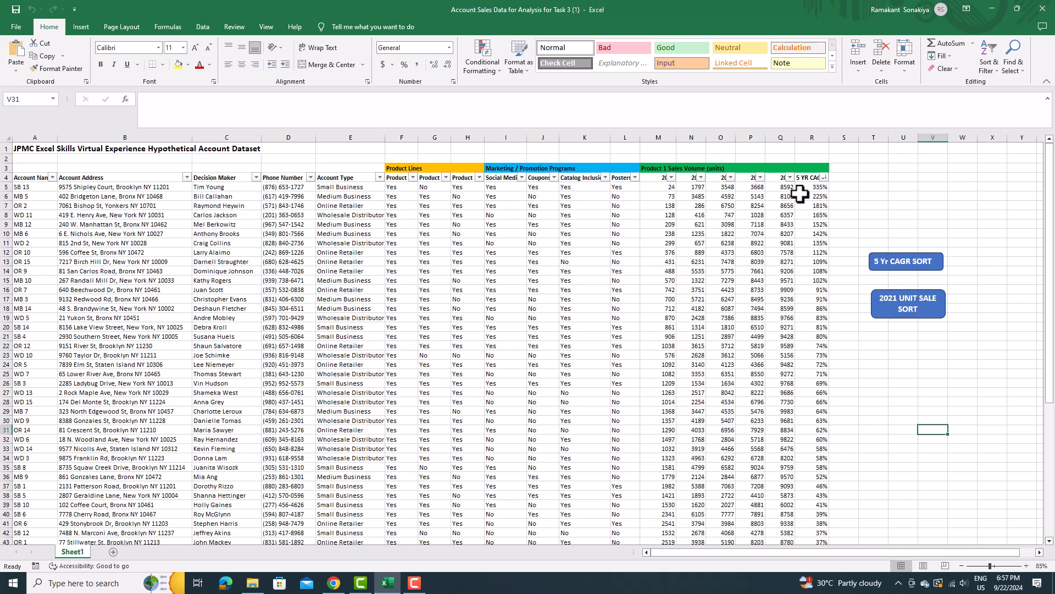
click(908, 315)
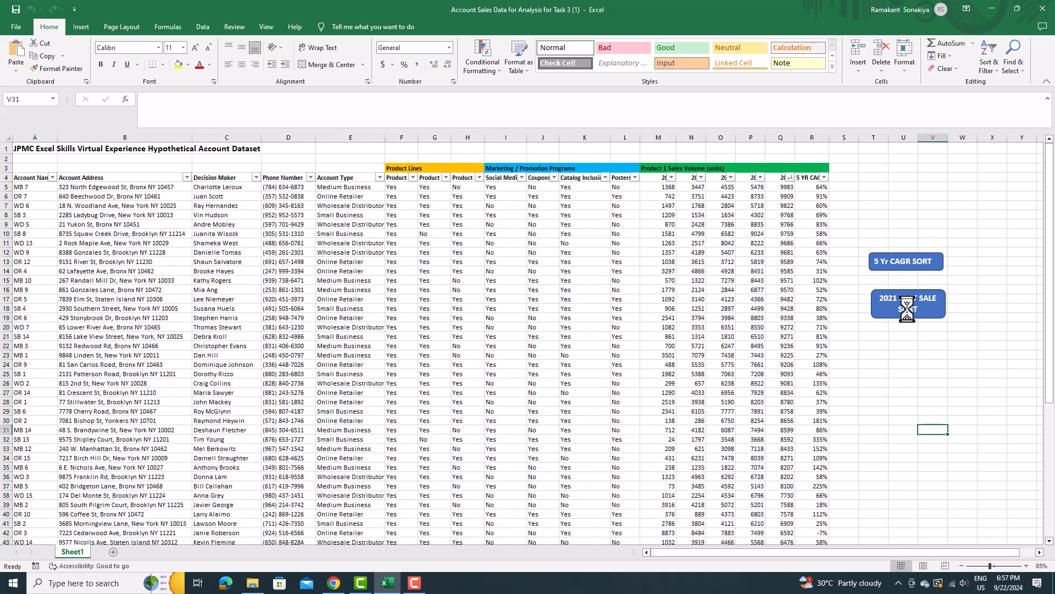
drag(780, 188, 790, 224)
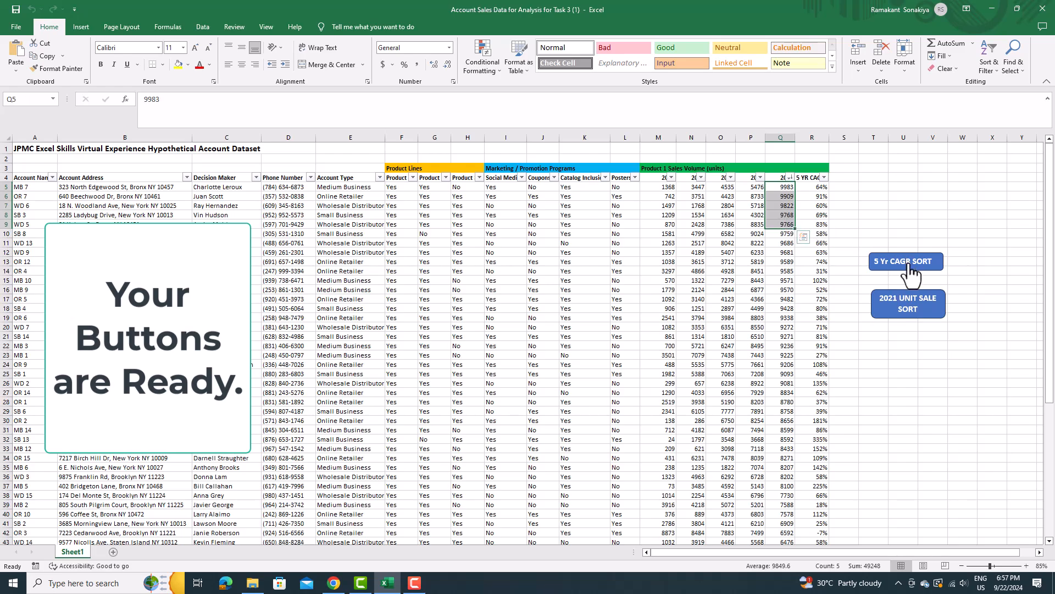
click(906, 262)
click(909, 298)
click(909, 258)
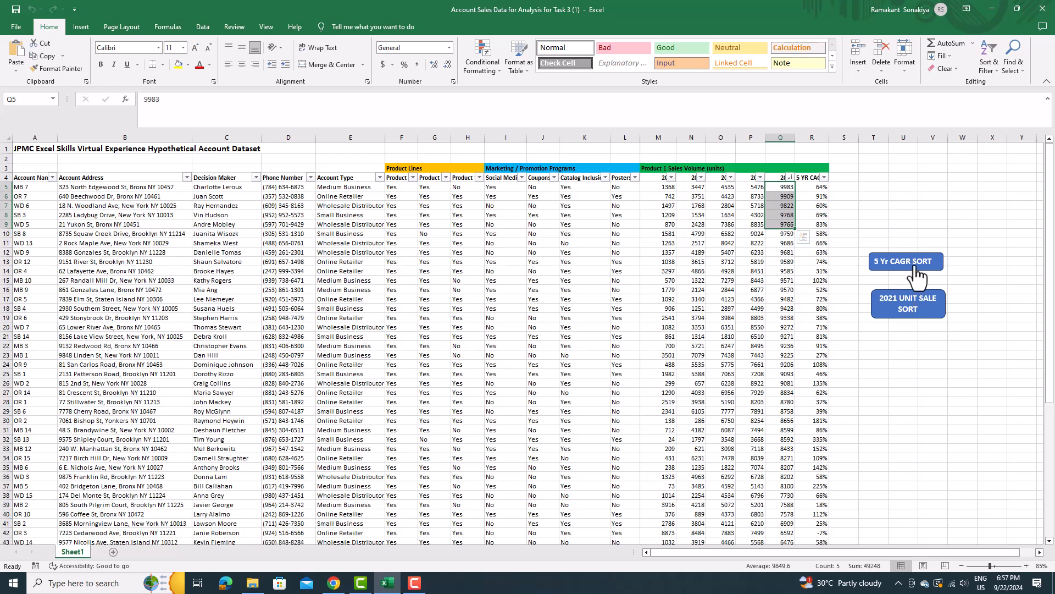
click(915, 264)
click(918, 305)
click(926, 346)
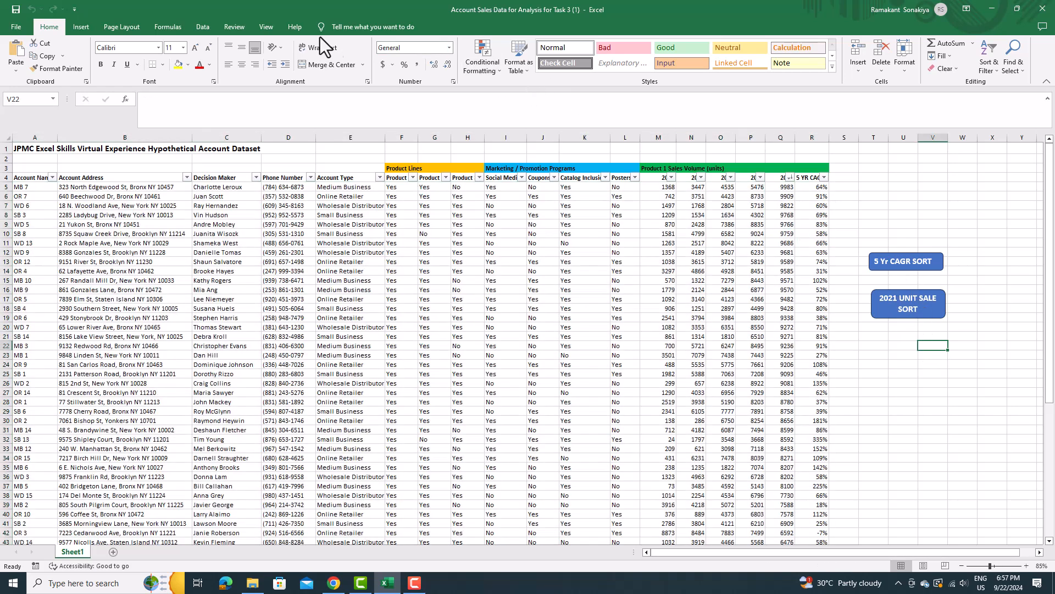
- Open the CAGR macro's code for editing, review the recorded CAGR and Data_2021 procedures, and close the code editor
click(266, 27)
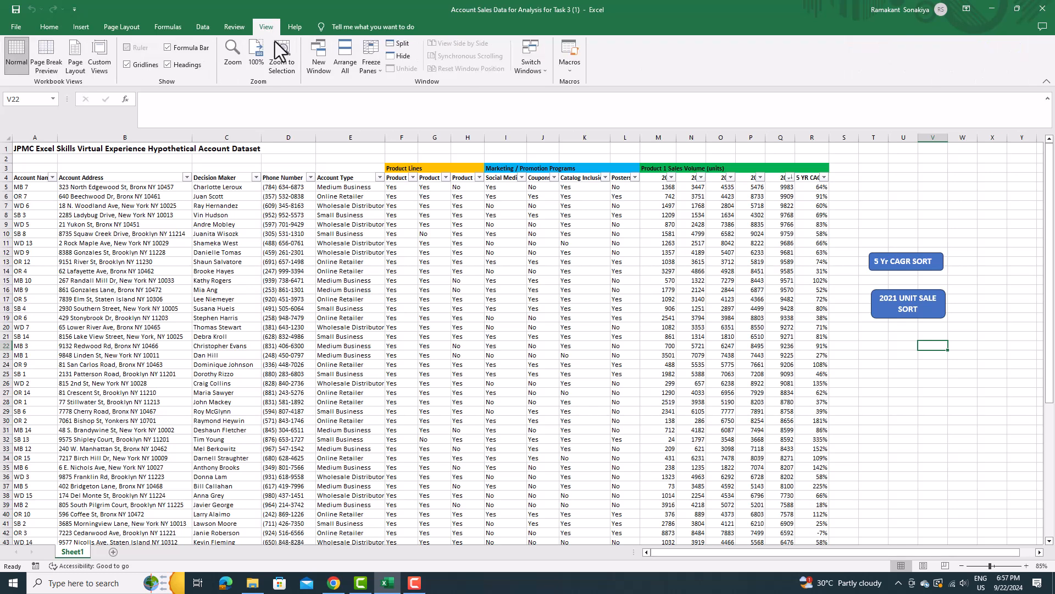
click(569, 69)
click(571, 84)
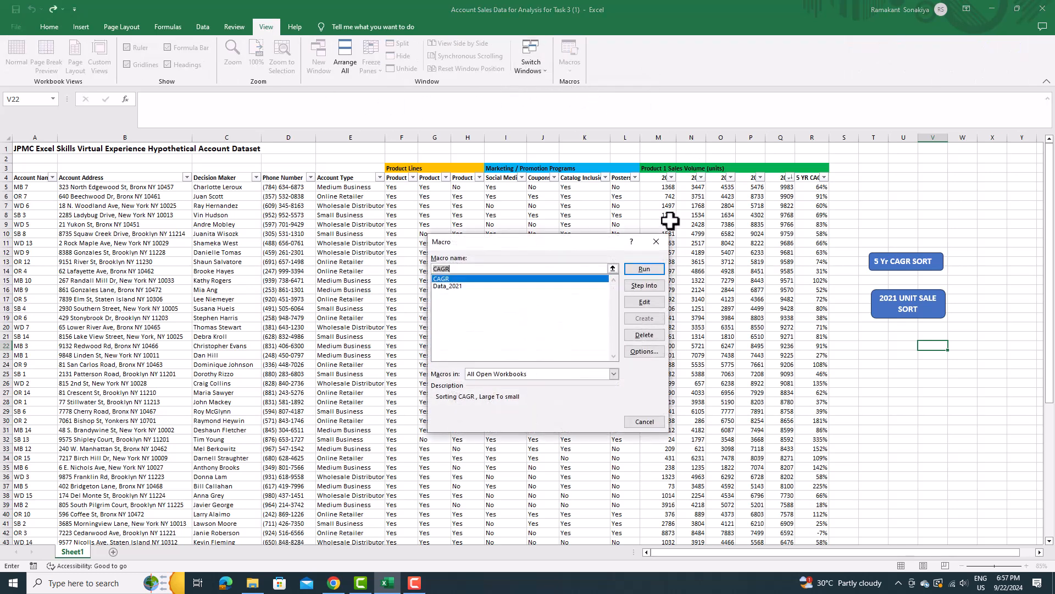
click(644, 302)
click(418, 222)
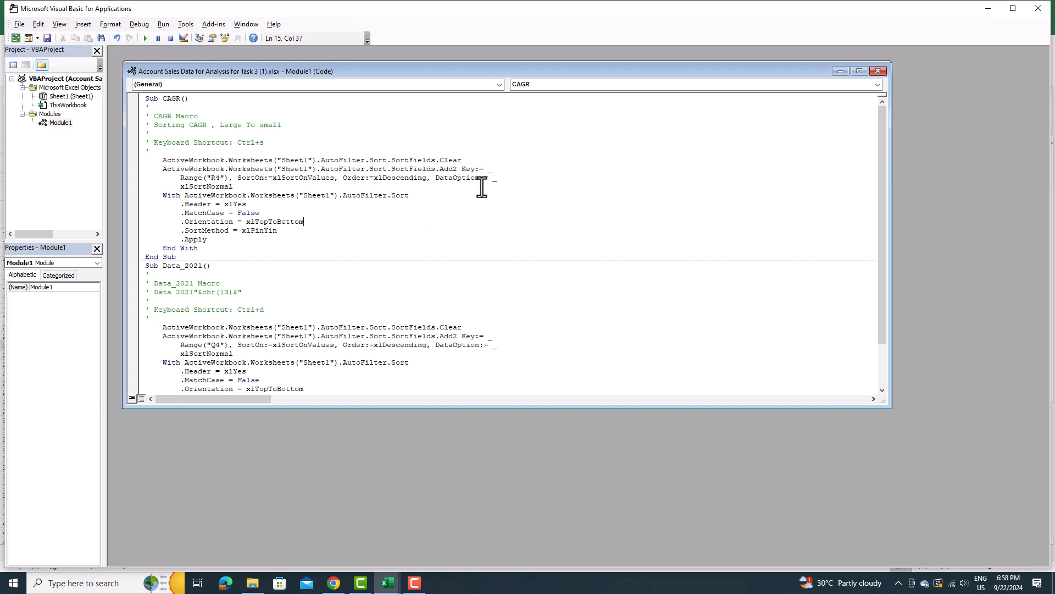
drag(146, 100, 524, 340)
click(523, 339)
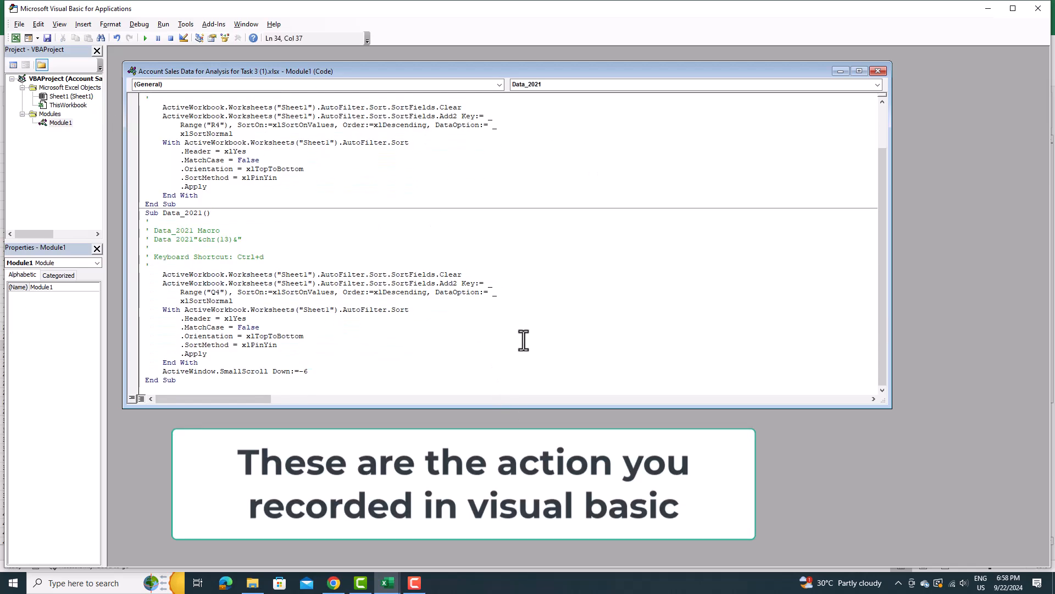
scroll(523, 340, up, 2)
scroll(523, 340, down, 2)
click(1028, 9)
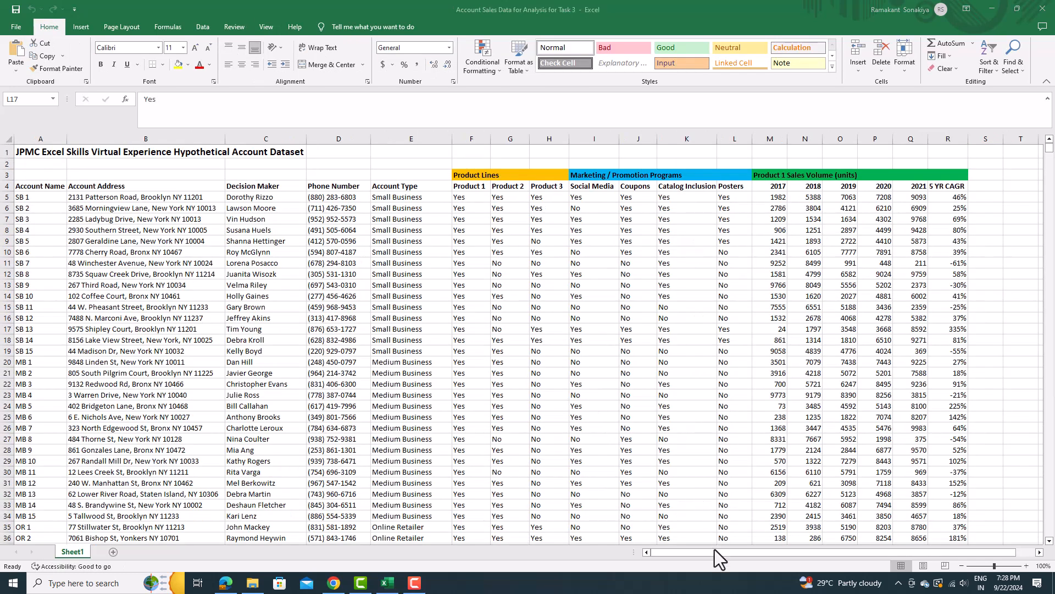
- Open the Visual Basic editor for the "Account Sales Data for Analysis for Task 3" workbook and insert a new module
drag(717, 554, 880, 561)
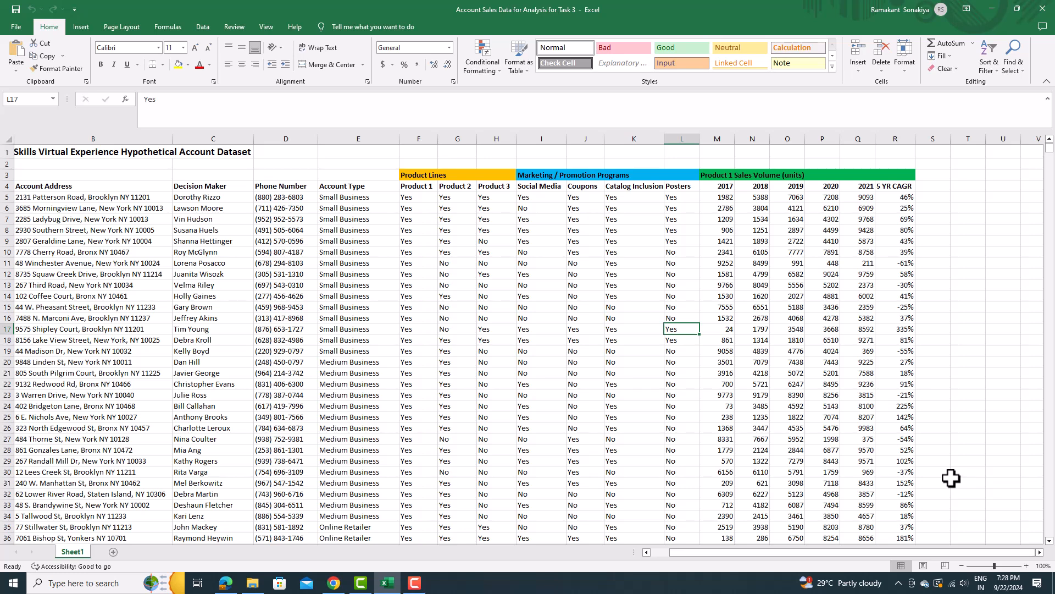
key(alt)
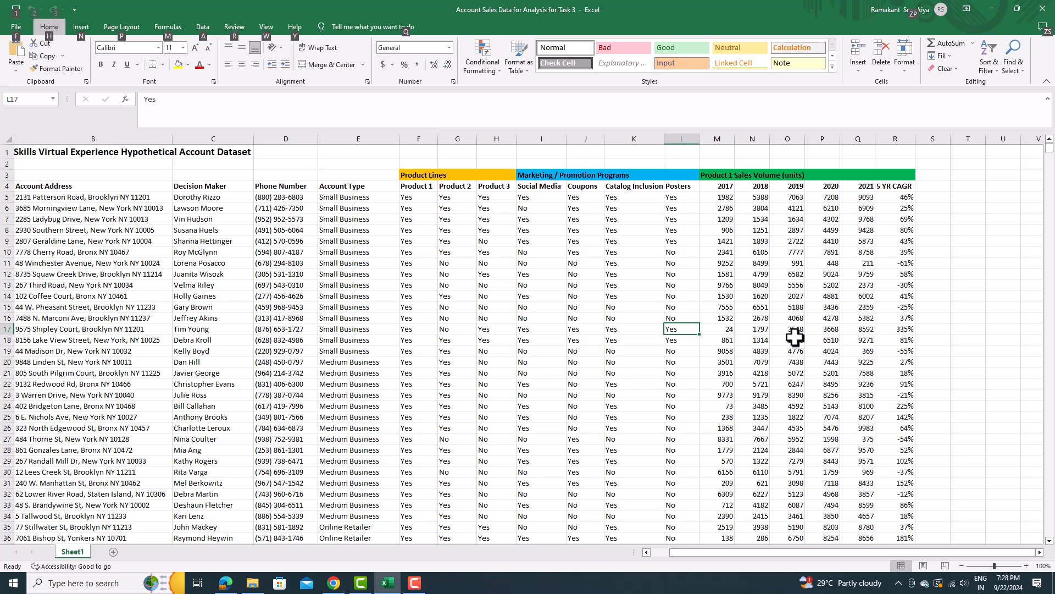
click(791, 352)
click(999, 315)
key(alt+F11)
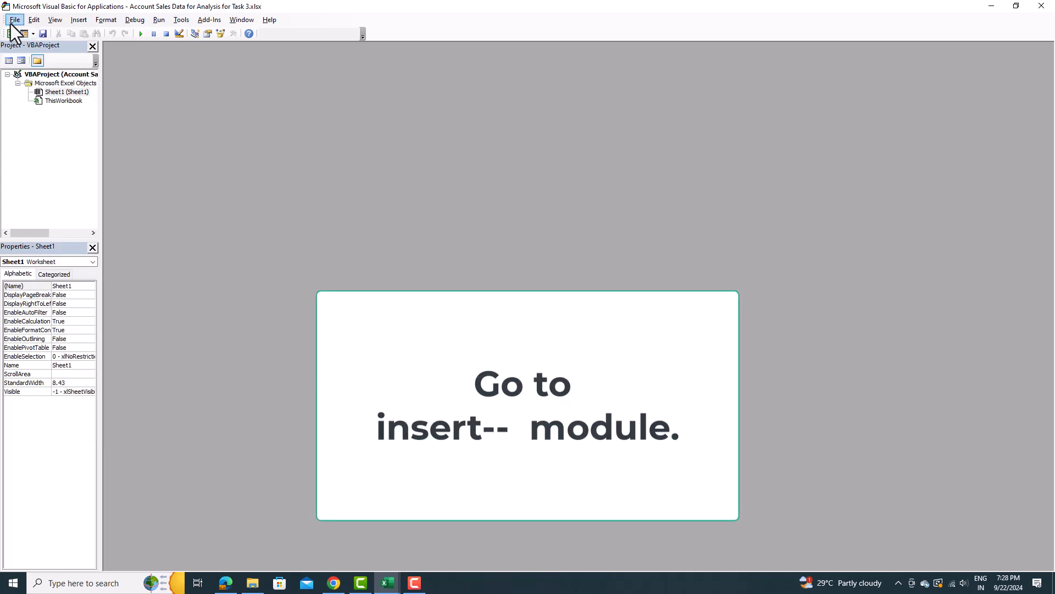
click(76, 20)
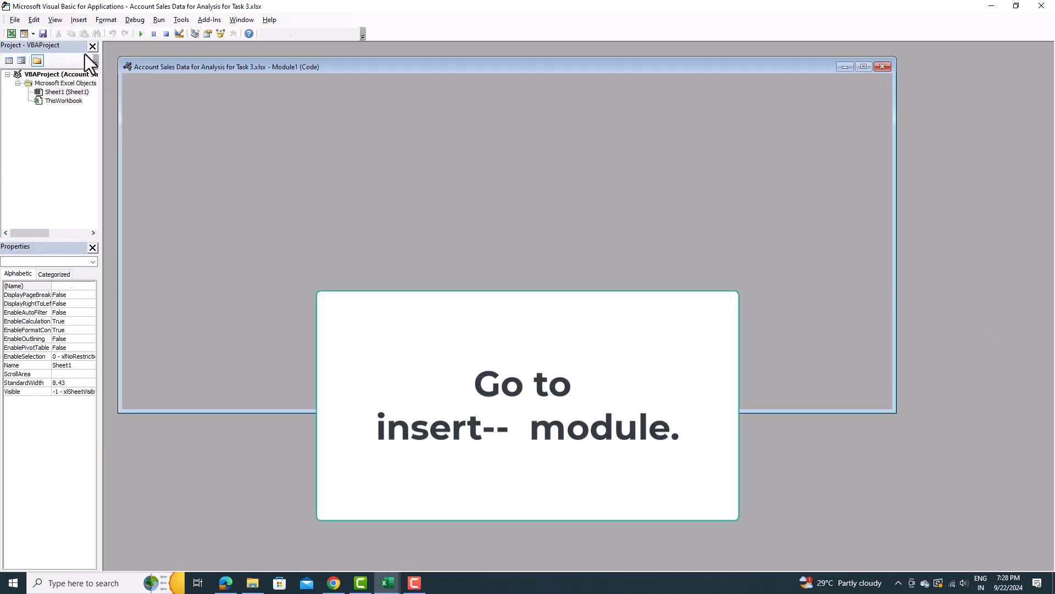
click(88, 56)
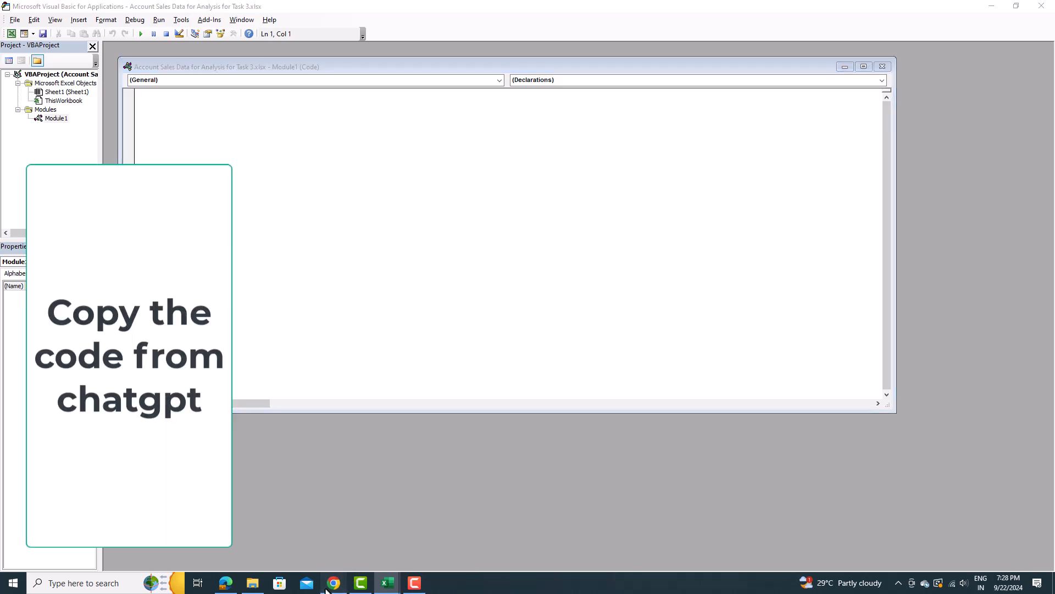
- Switch to ChatGPT in Chrome and copy the complete SortByColumnRDescending VBA code
click(334, 582)
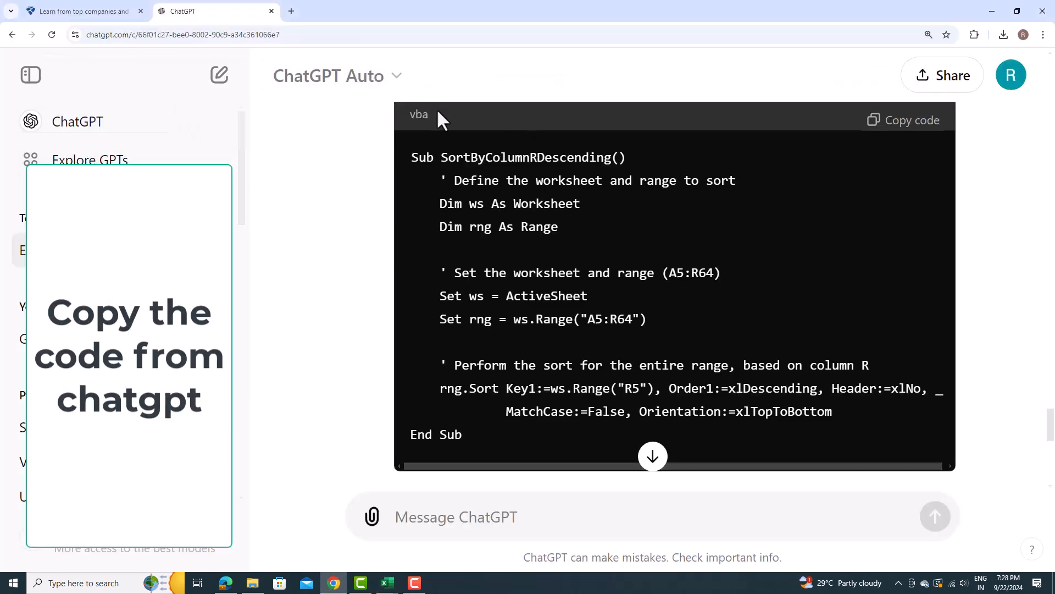
drag(411, 152, 812, 432)
key(ctrl+c)
click(905, 120)
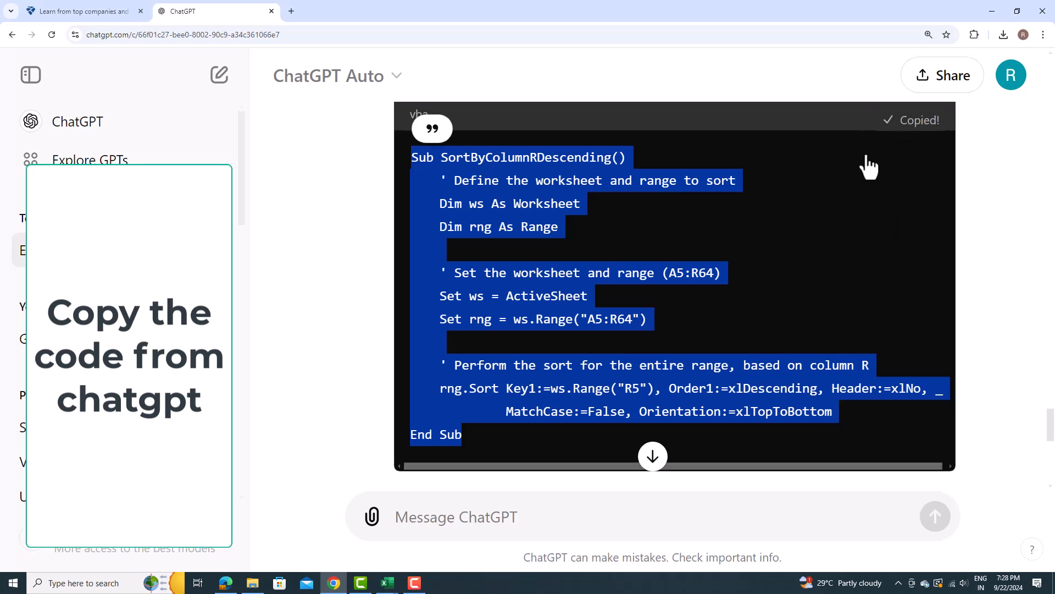
- Return to the Visual Basic editor and paste the copied sort procedure twice into Module1, one copy below the other
mouse_move(388, 583)
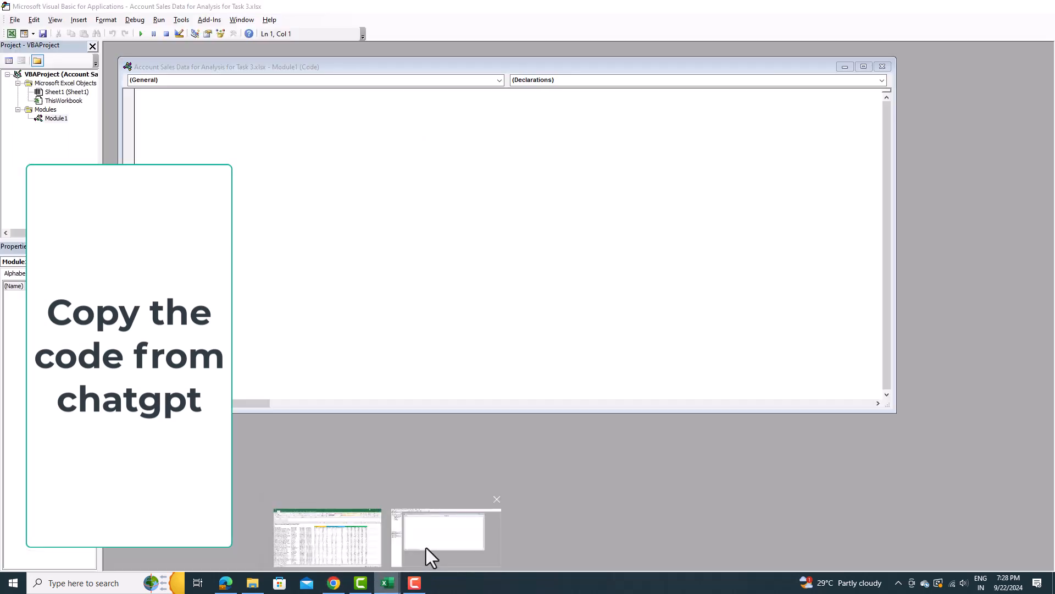
click(426, 548)
key(ctrl+v)
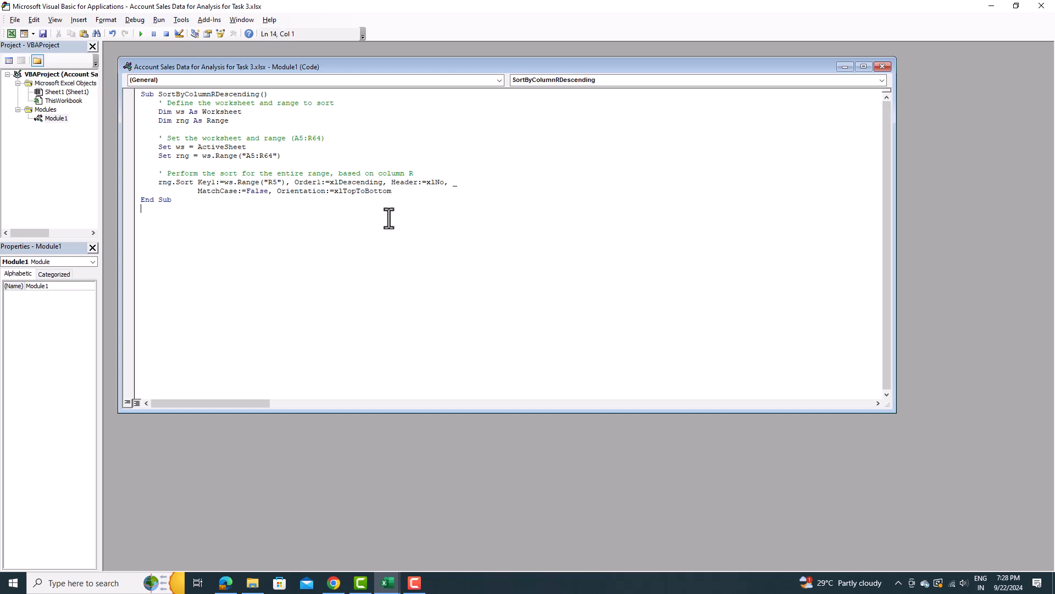
key(ctrl+v)
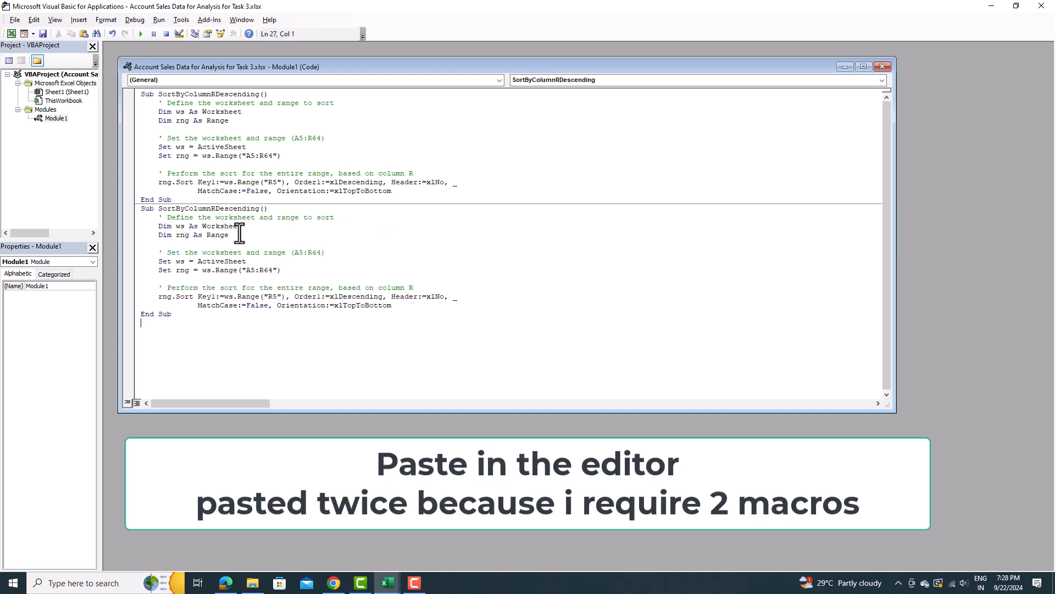
- Rename the second procedure to Data2021 and change its sort key to cell Q5
drag(158, 209, 257, 209)
text(Data2021)
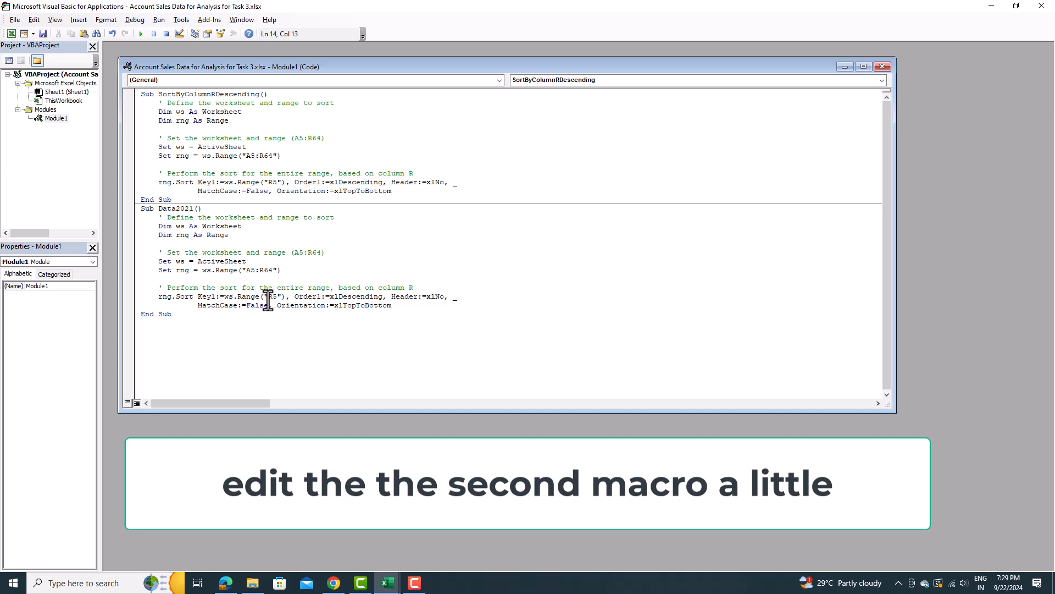
click(268, 297)
text(W)
key(Delete)
key(BackSpace)
text(Q)
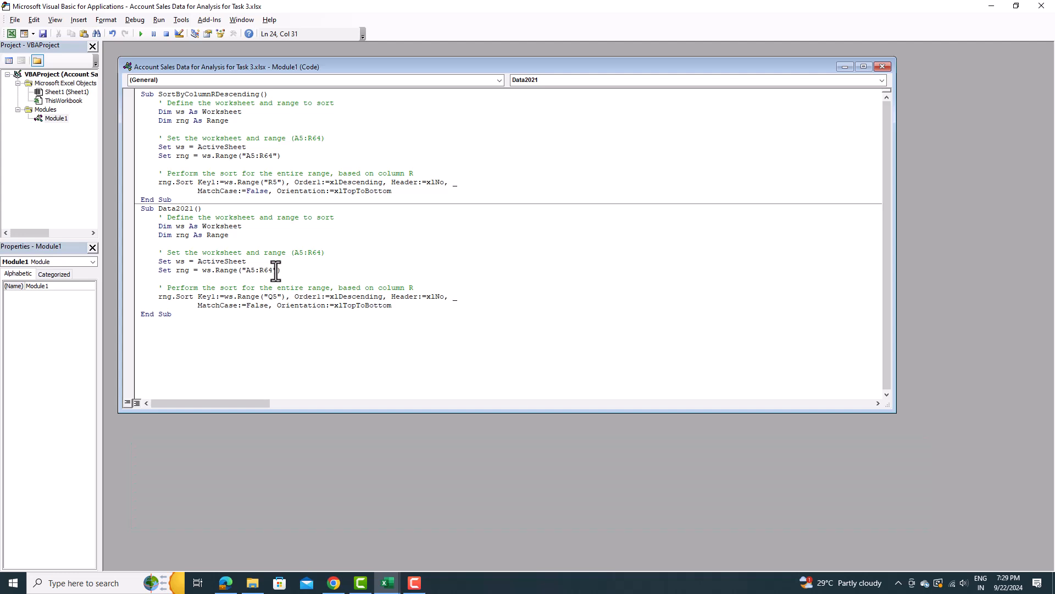
- Close the code window, return to the worksheet, and draw a rounded rectangle about 1.3" wide and 0.49" high beside the 5 YR CAGR column
click(885, 69)
key(alt+F11)
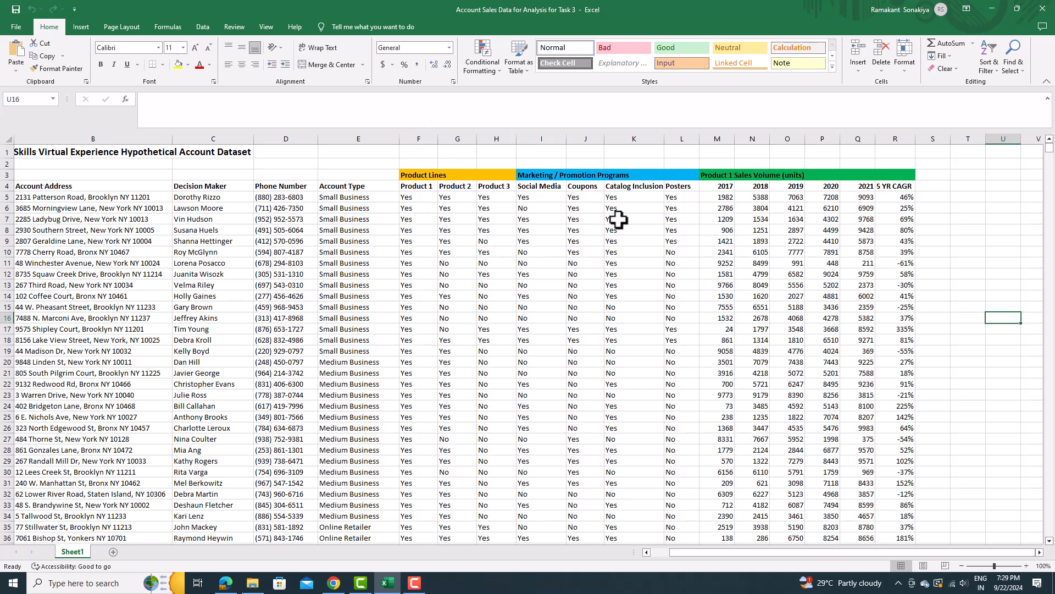
click(78, 32)
click(152, 65)
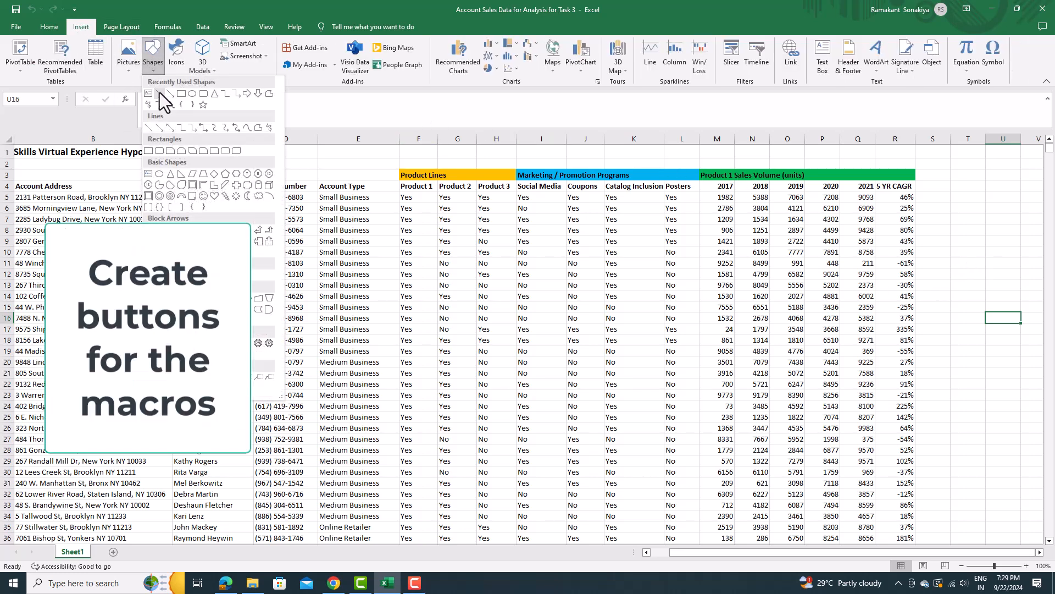
click(200, 95)
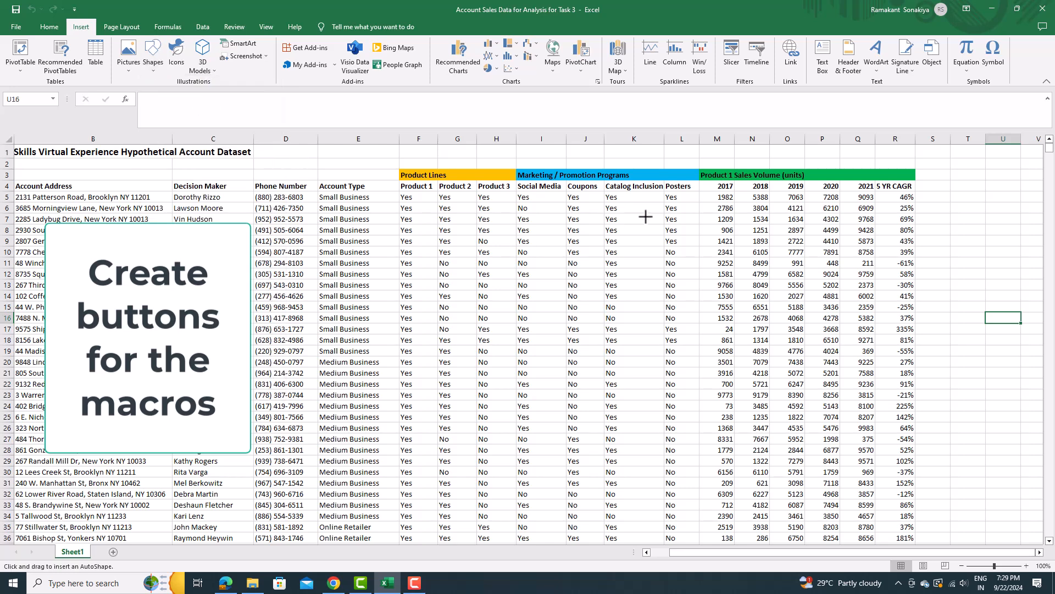
drag(951, 242, 1019, 269)
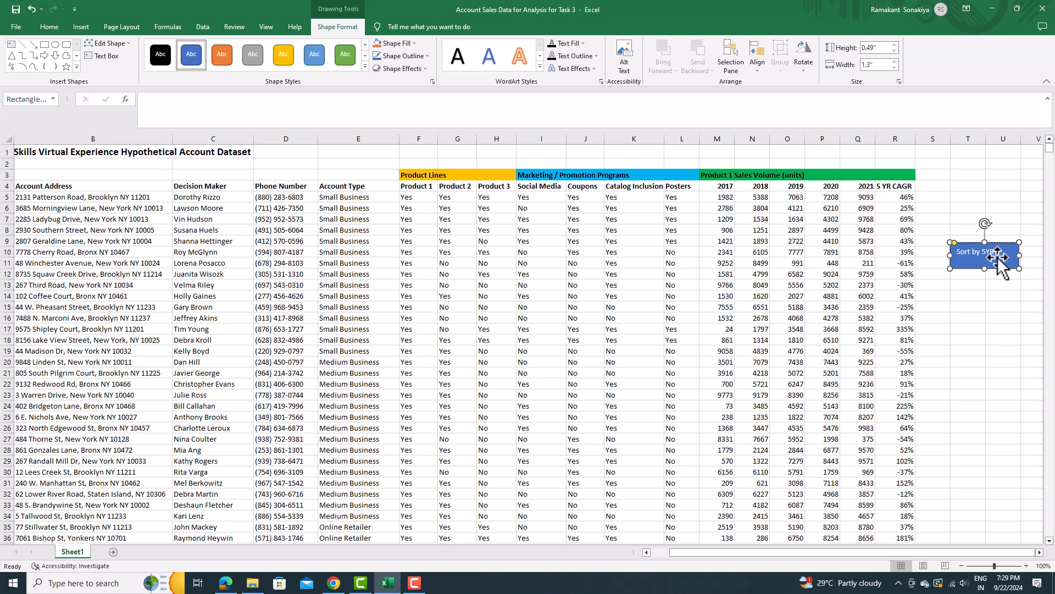
- Finish the rounded rectangle's label as "Sort by 5YR CAGR" and resize the shape to about 1.38" wide and 0.34" high
text(R)
drag(1020, 256, 983, 294)
click(995, 262)
- Duplicate the "Sort by 5YR CAGR" shape, place the copy below it, and change the copy's label to "Sort by Unit Sale"
key(ctrl+d)
double_click(983, 286)
key(Right)
key(Delete)
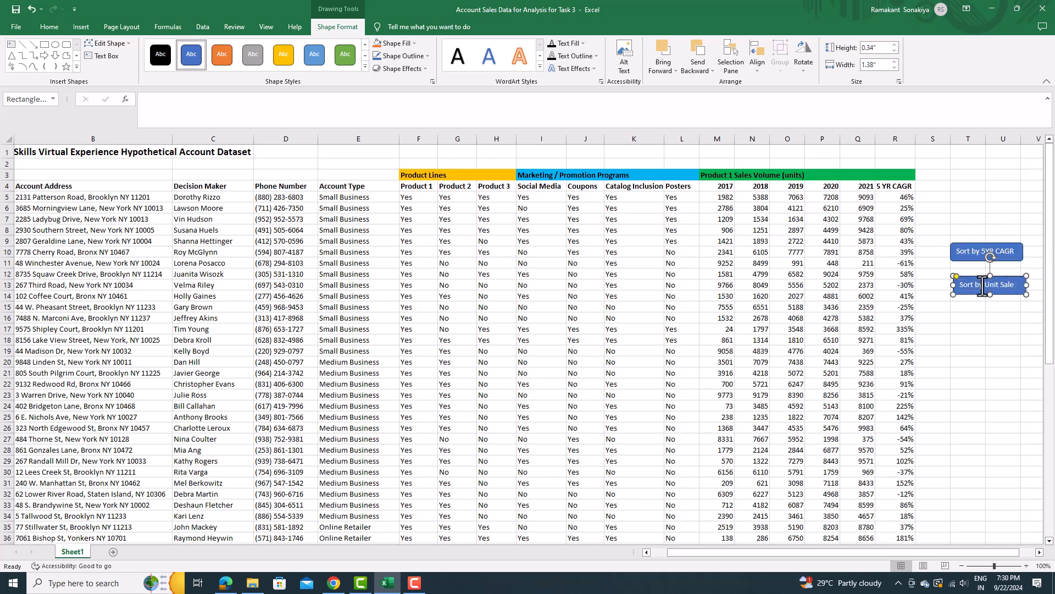
- Make the lower shape taller to fit two lines and complete its label as "Sort by Unit Sale 2021"
drag(990, 295, 990, 311)
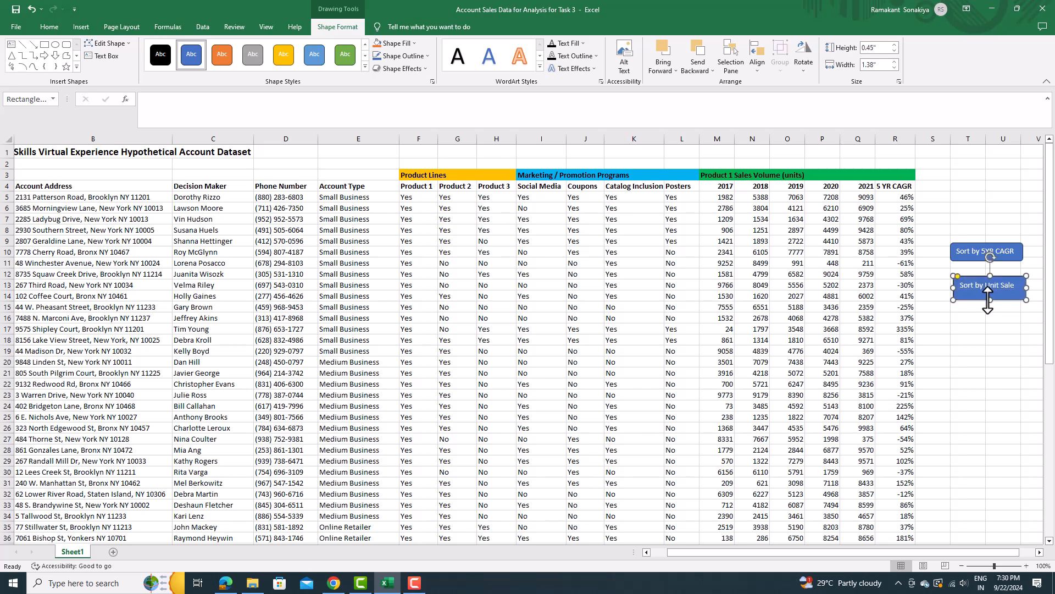
double_click(989, 300)
triple_click(991, 298)
click(991, 298)
triple_click(989, 298)
click(997, 254)
click(1003, 328)
click(1005, 302)
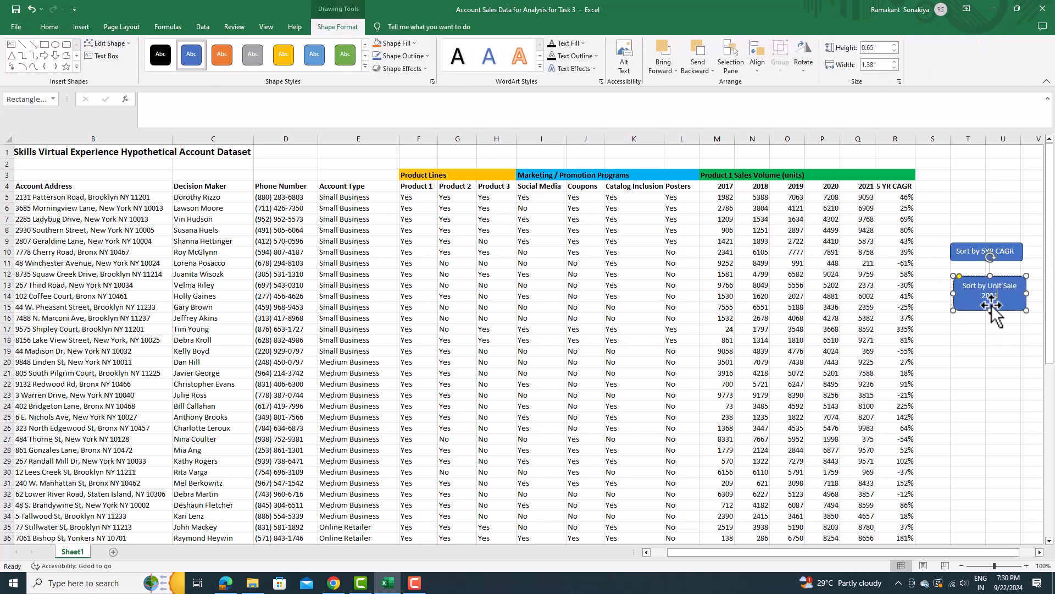
click(997, 323)
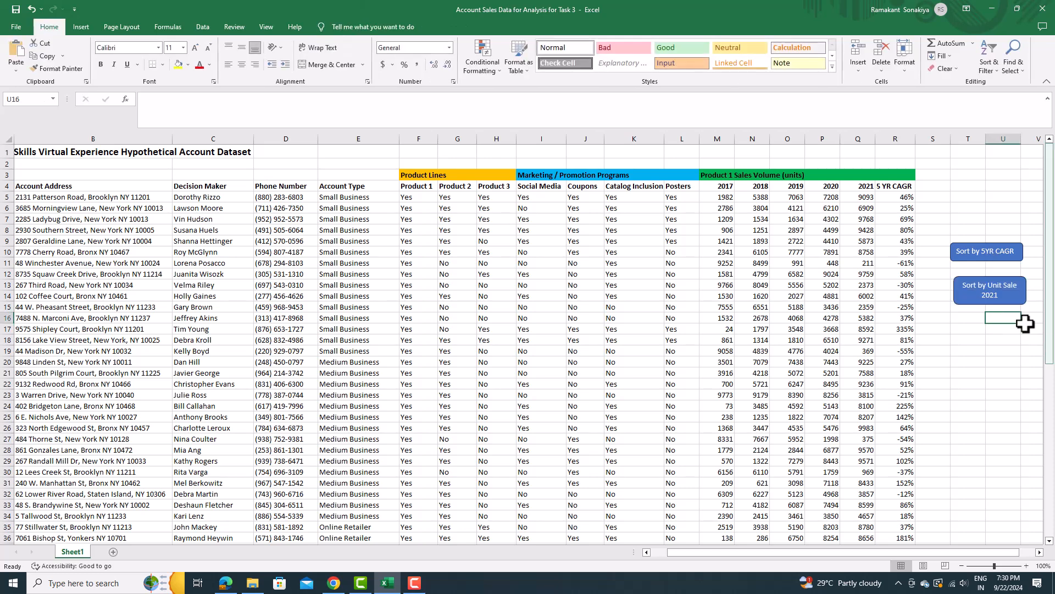
- Assign the SortByColumnRDescending macro to the "Sort by 5YR CAGR" shape
right_click(989, 256)
click(929, 418)
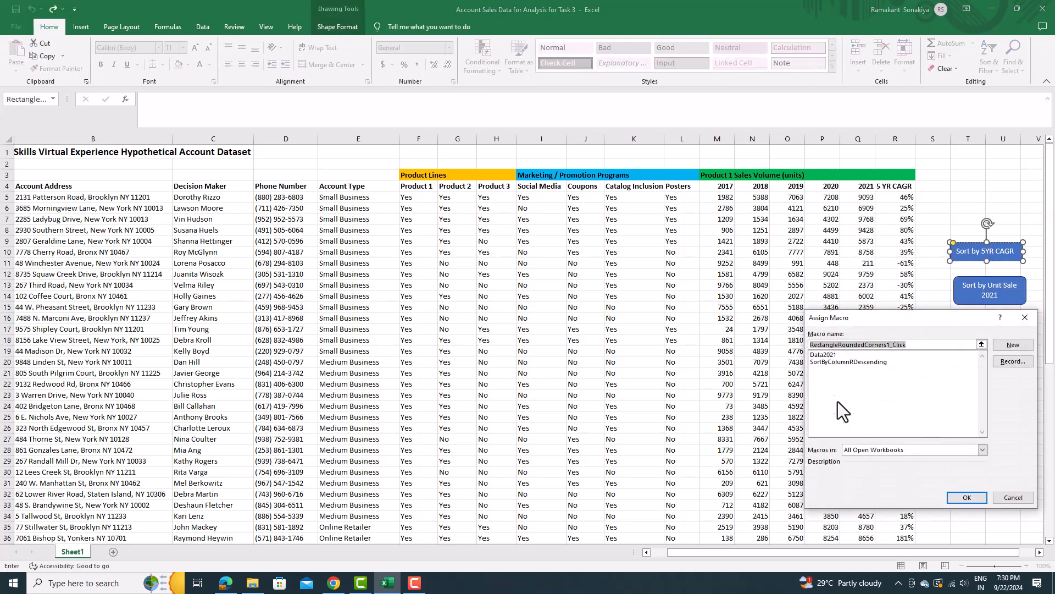
click(825, 361)
click(967, 497)
- Assign the Data2021 macro to the "Sort by Unit Sale 2021" shape and deselect the shape
right_click(974, 283)
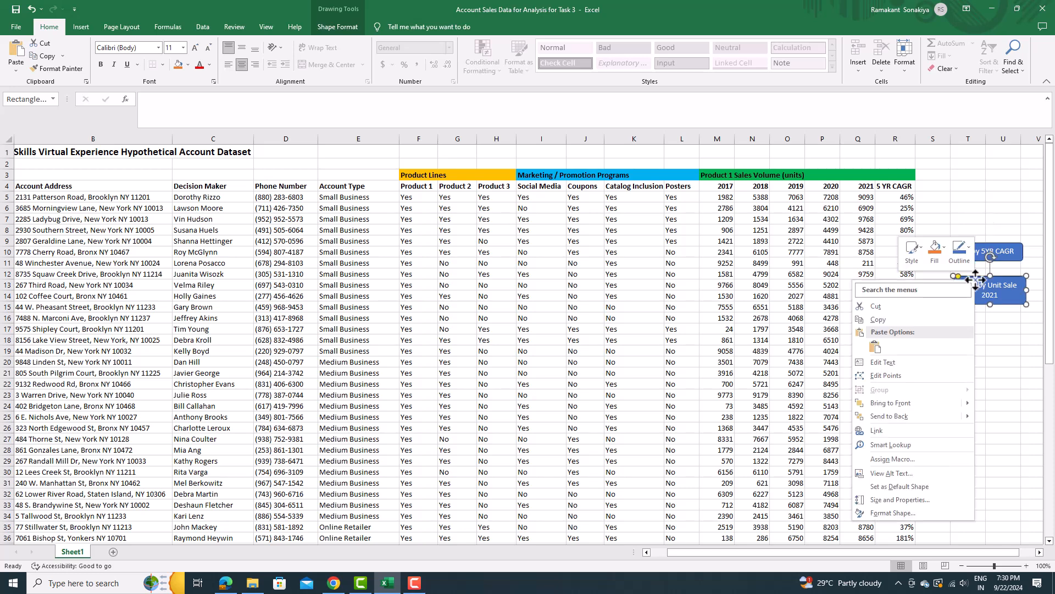
click(896, 459)
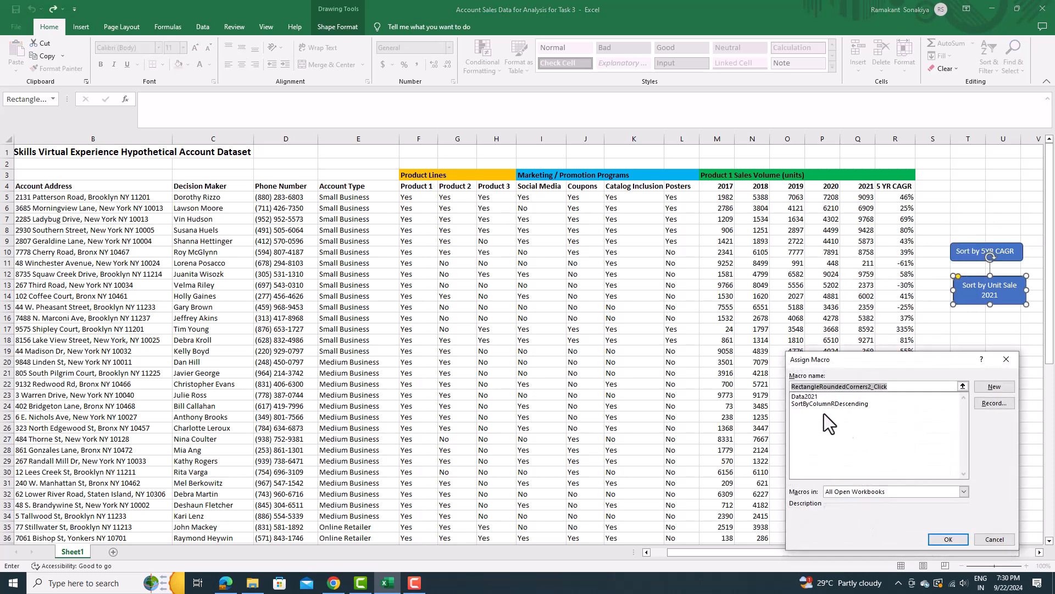
click(807, 397)
click(948, 539)
click(941, 451)
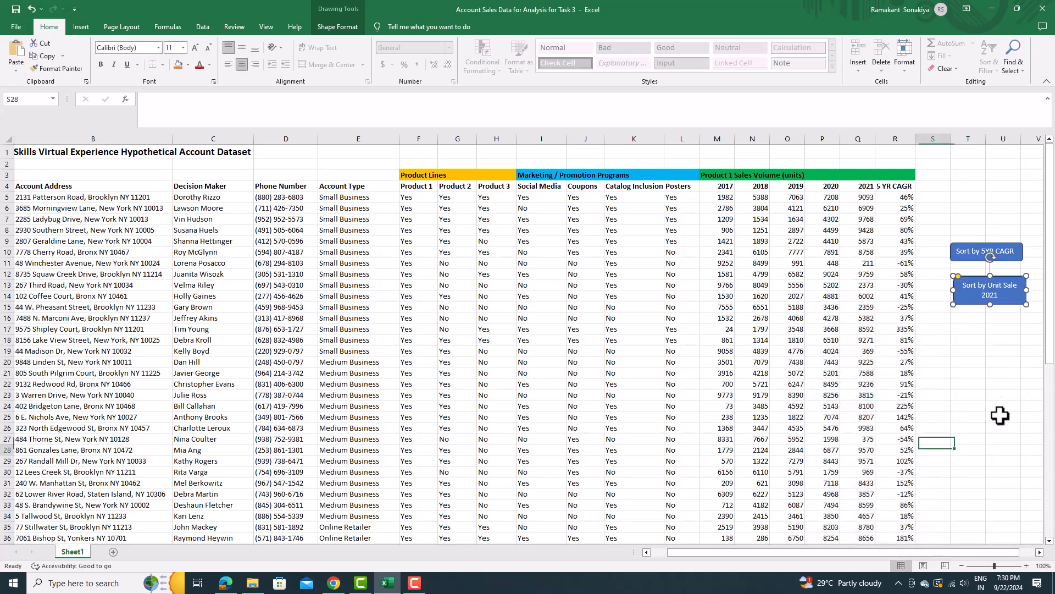
- Test both sort buttons by running the 5YR CAGR sort and the 2021 unit sale sort alternately, twice each
click(984, 251)
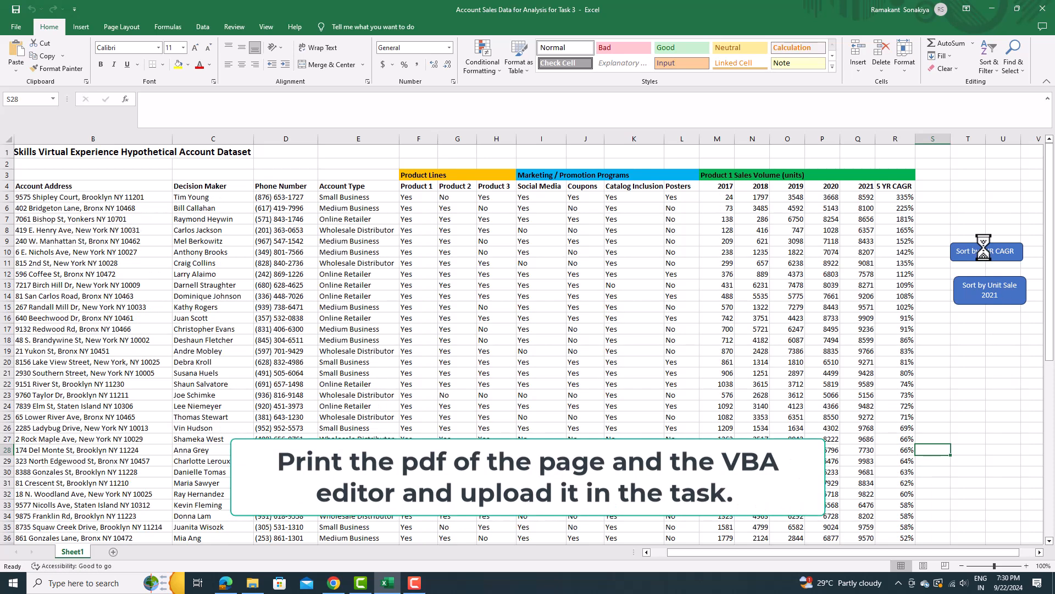
click(989, 295)
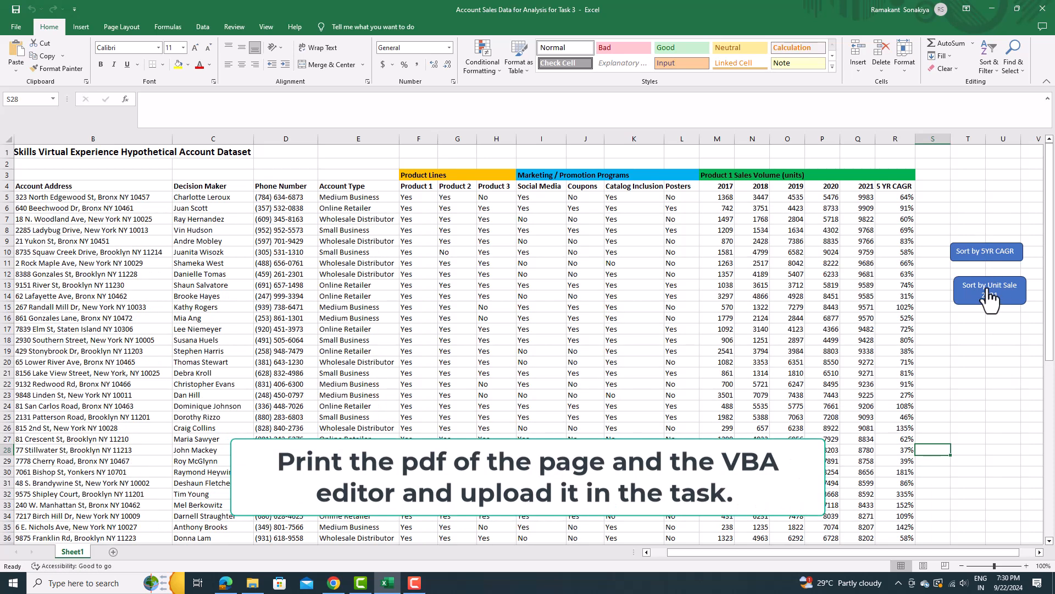
click(987, 251)
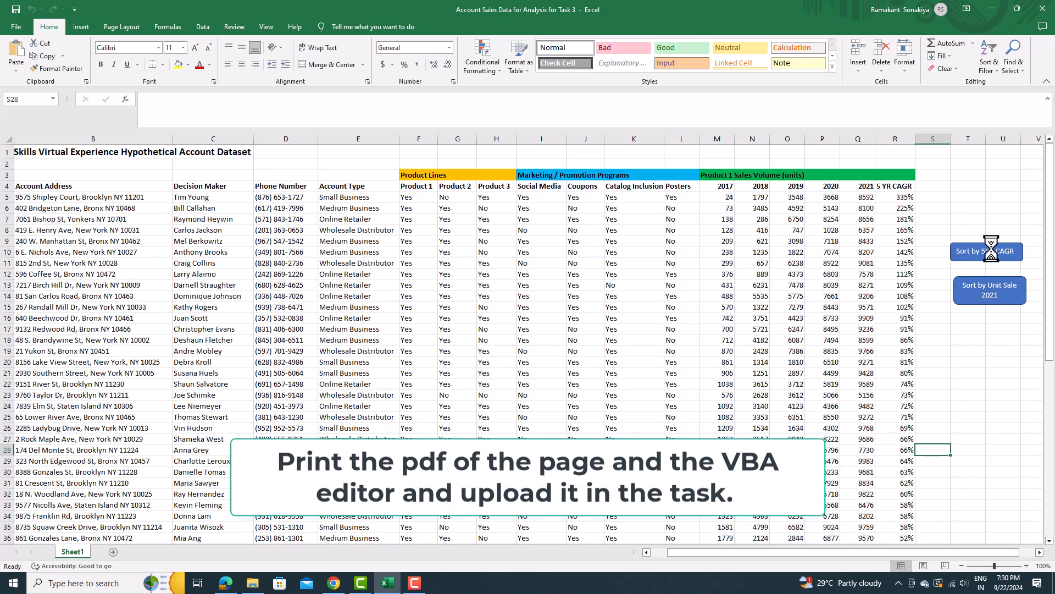
click(992, 288)
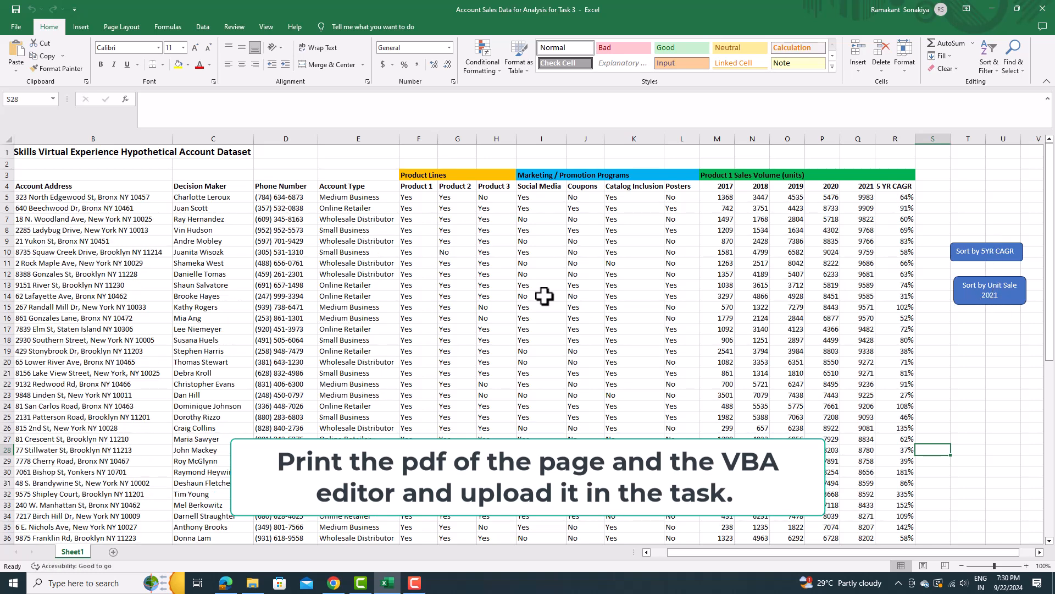
- Open Module1's code in the Visual Basic editor to view both sort procedures
key(alt+F11)
click(49, 119)
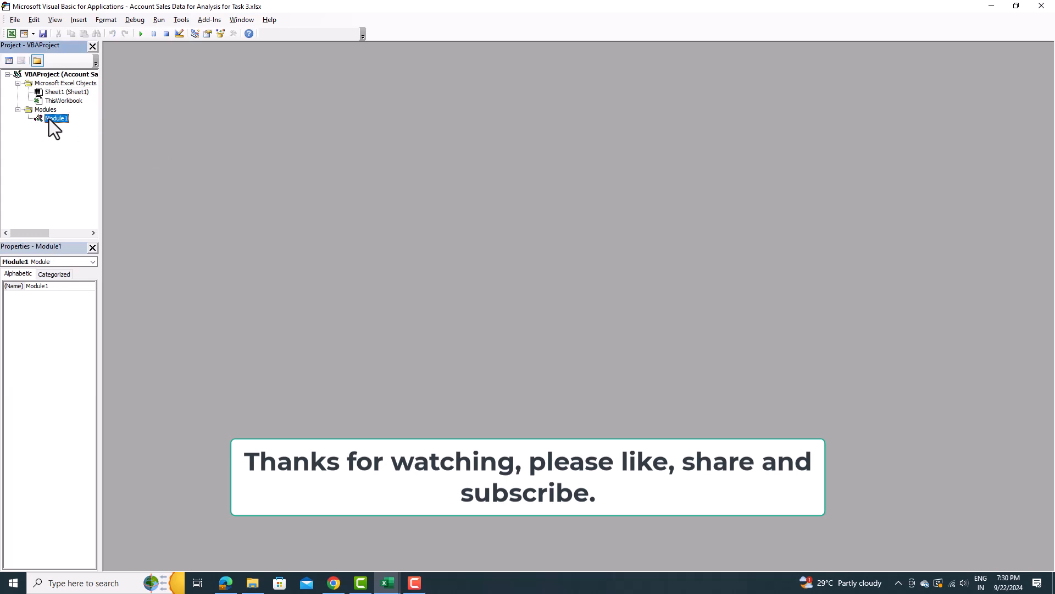
double_click(55, 118)
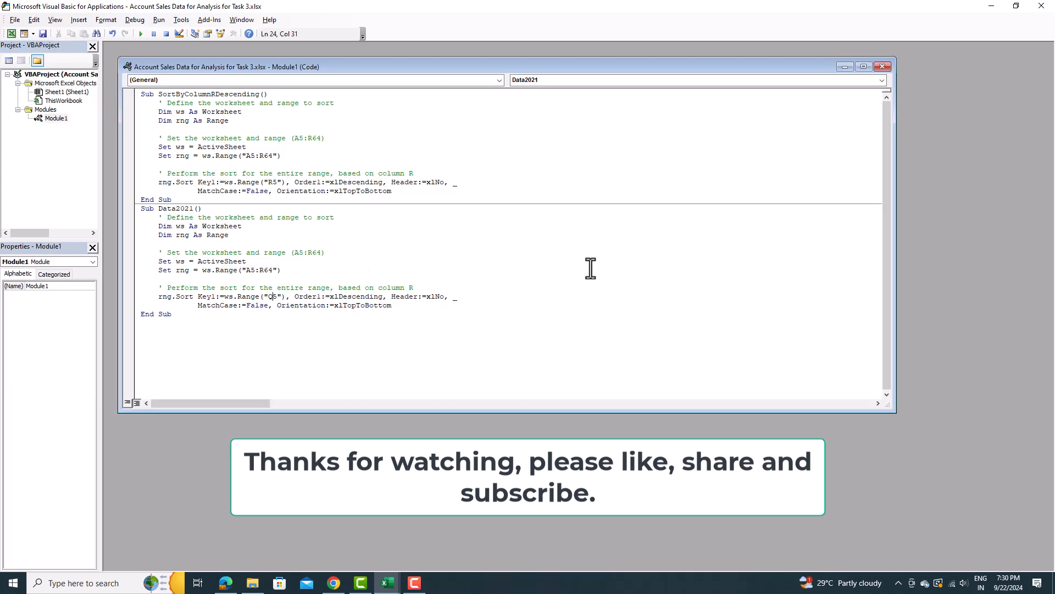